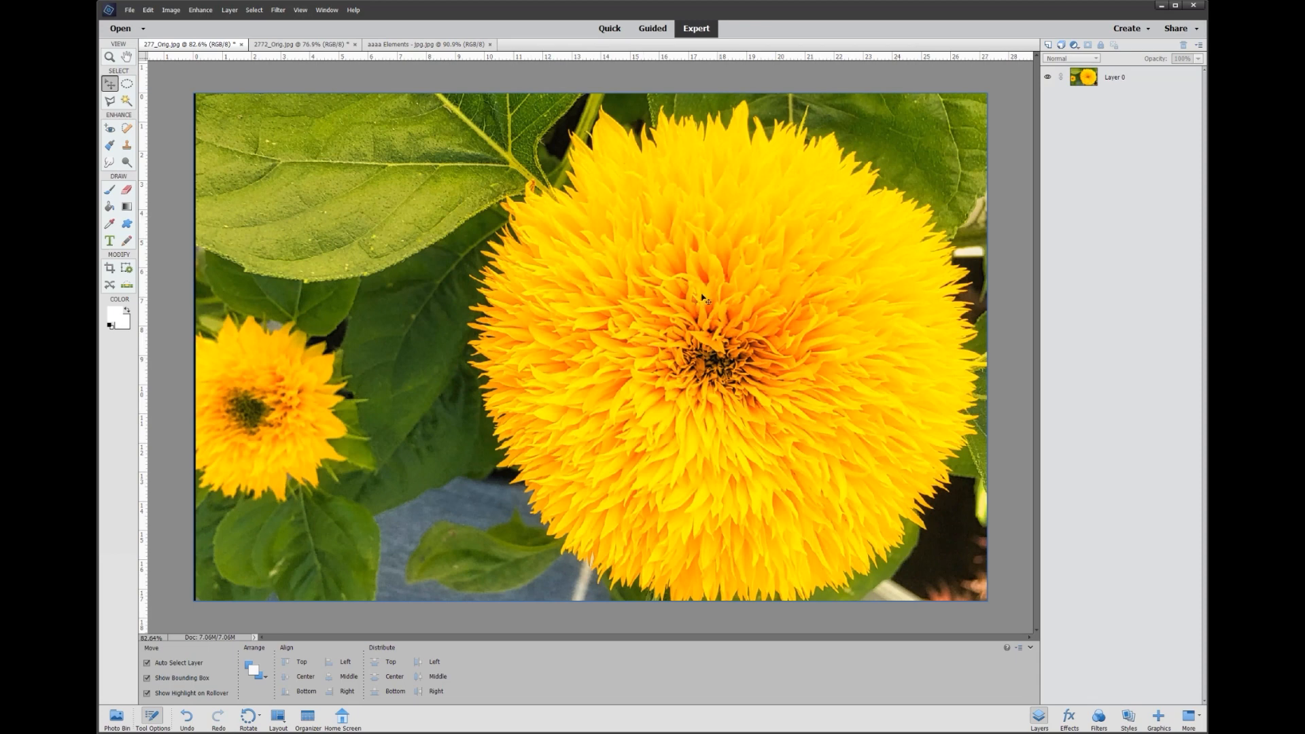
# - Compare the sunflower photo 277_Orig.jpg with the sky photo 2772_Orig.jpg and examine the large flower's petal edges up close
pyautogui.click(301, 45)
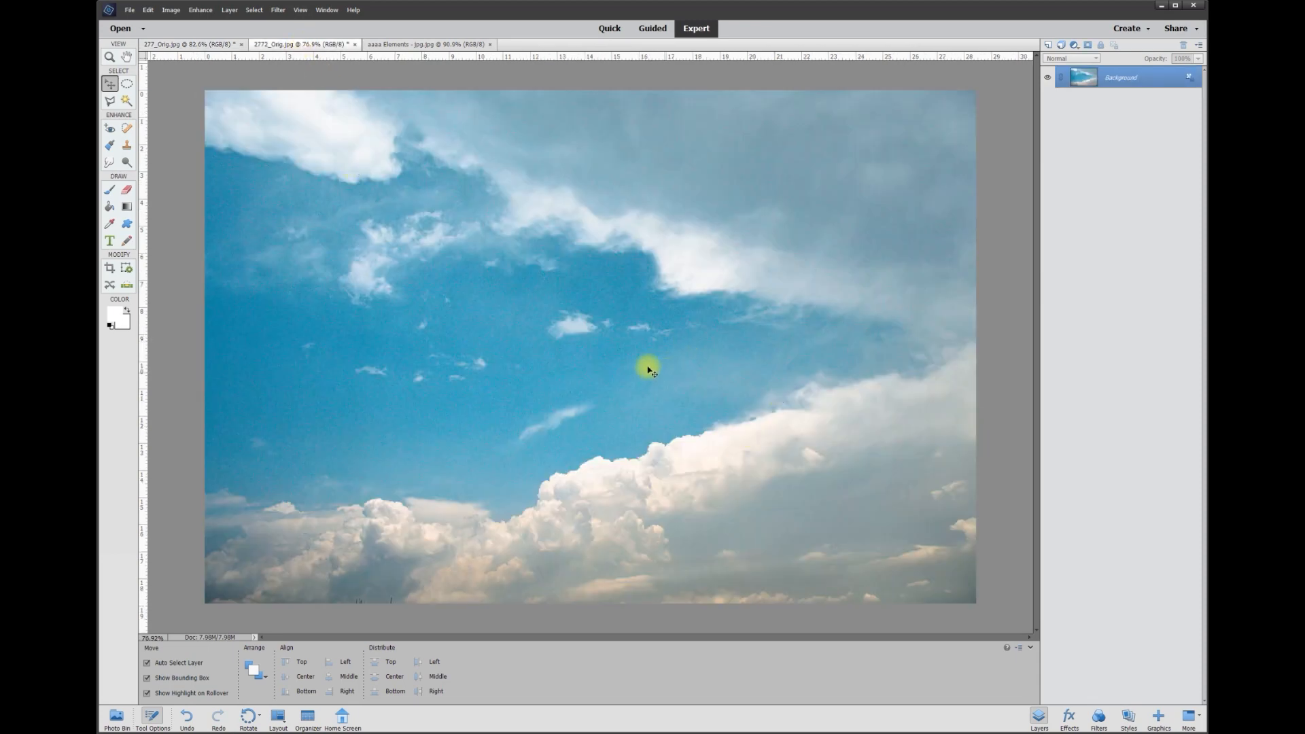
pyautogui.click(212, 45)
pyautogui.click(282, 45)
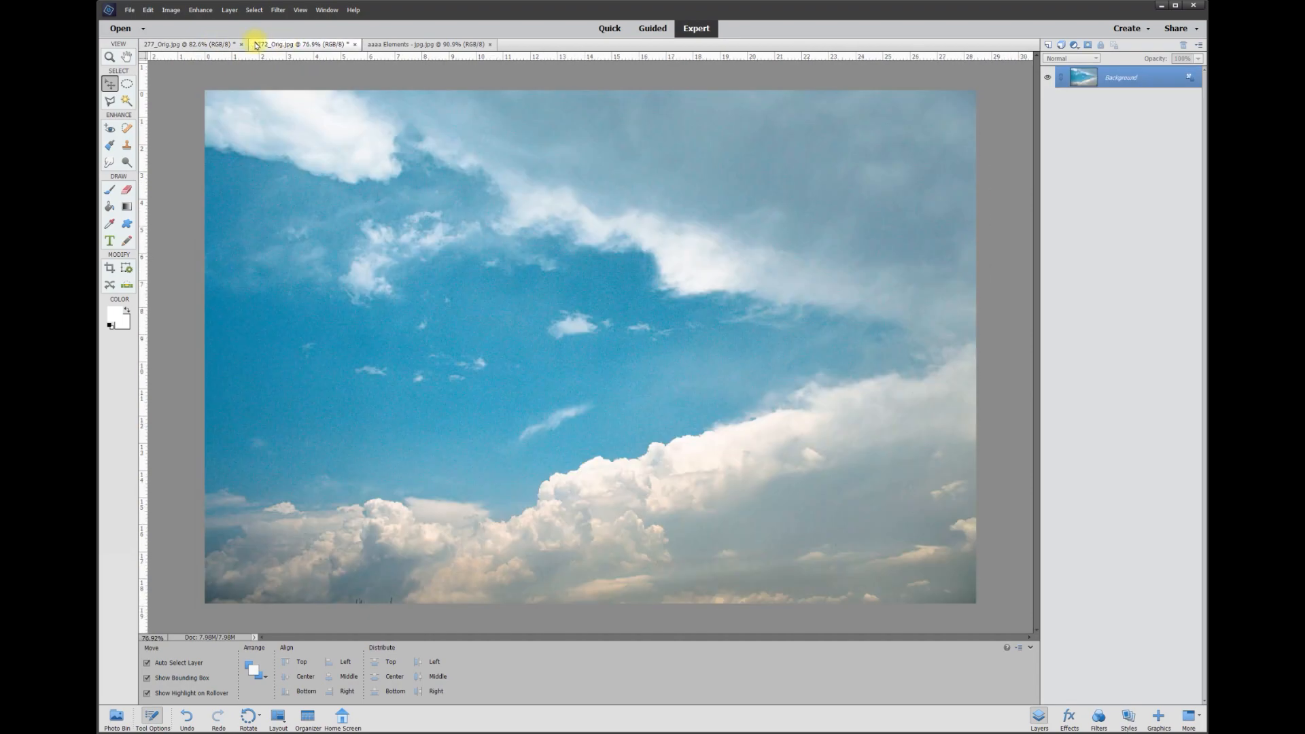
pyautogui.click(213, 45)
pyautogui.click(292, 45)
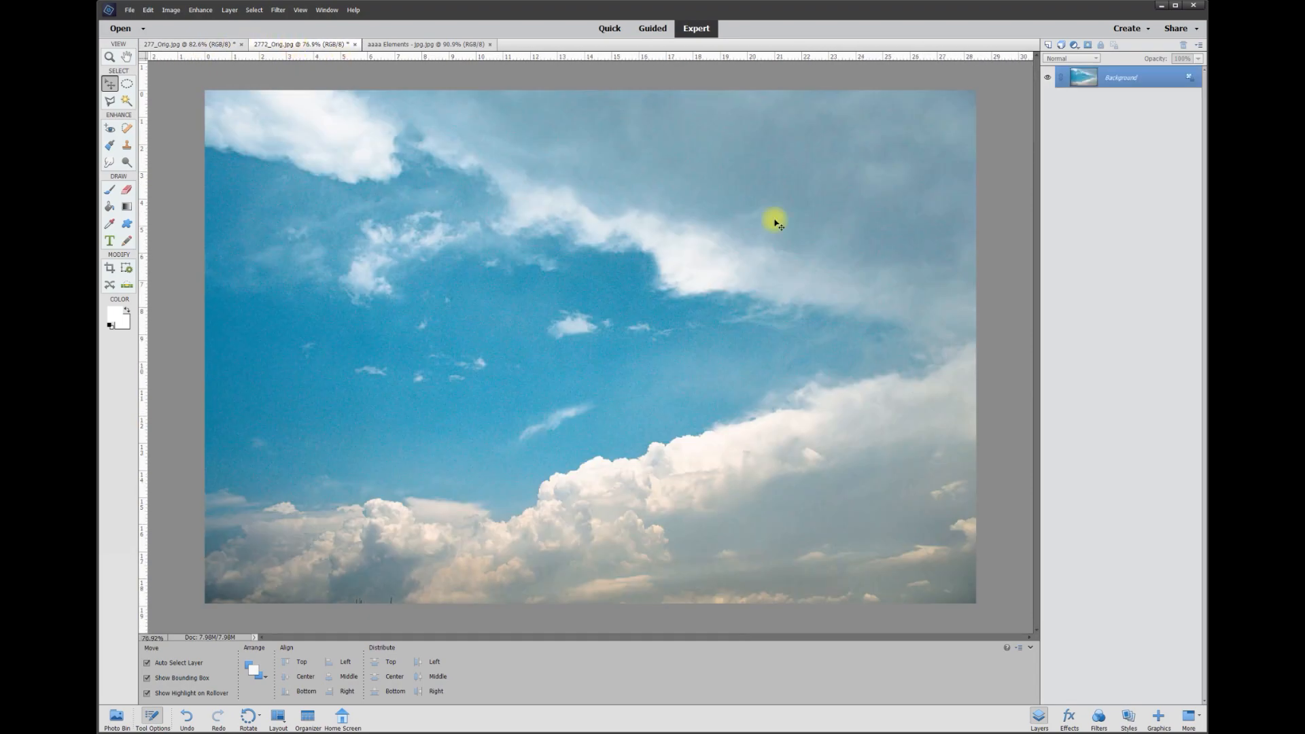
pyautogui.click(208, 46)
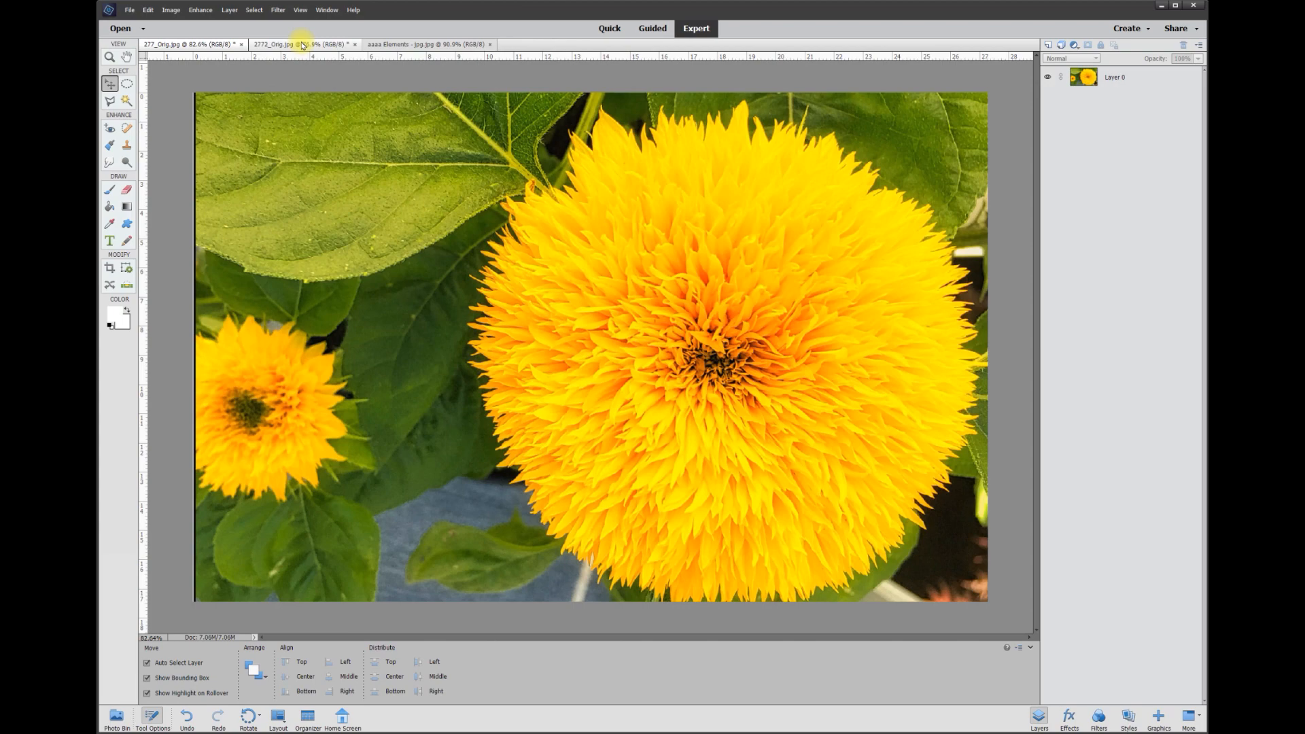
pyautogui.scroll(5, 476, 367)
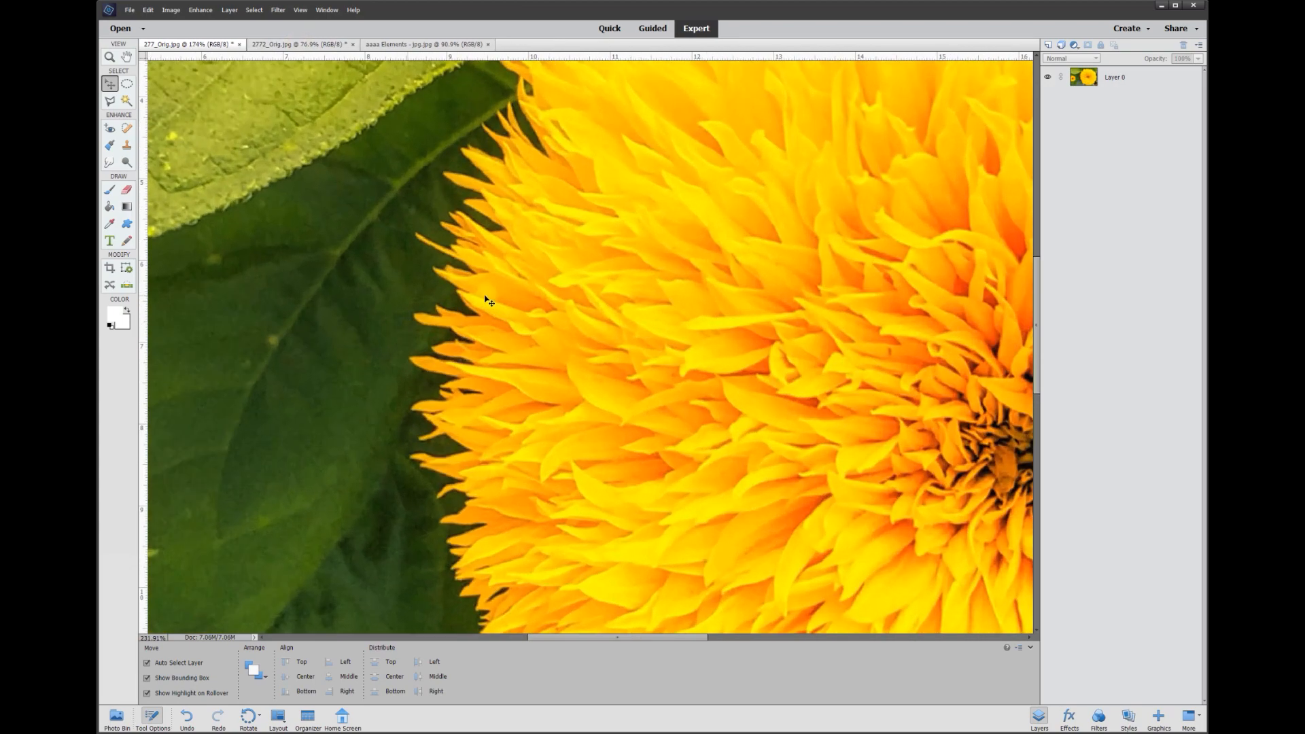
pyautogui.scroll(1, 412, 360)
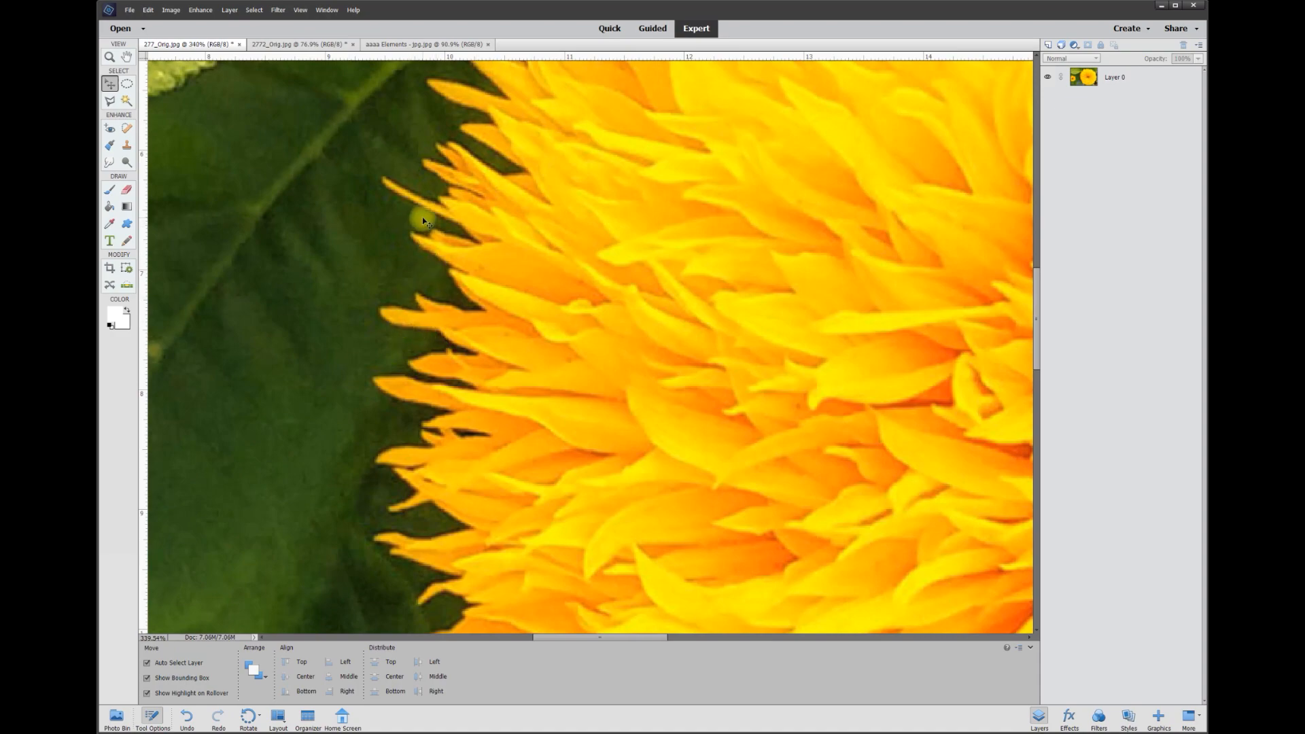
pyautogui.scroll(-5, 430, 337)
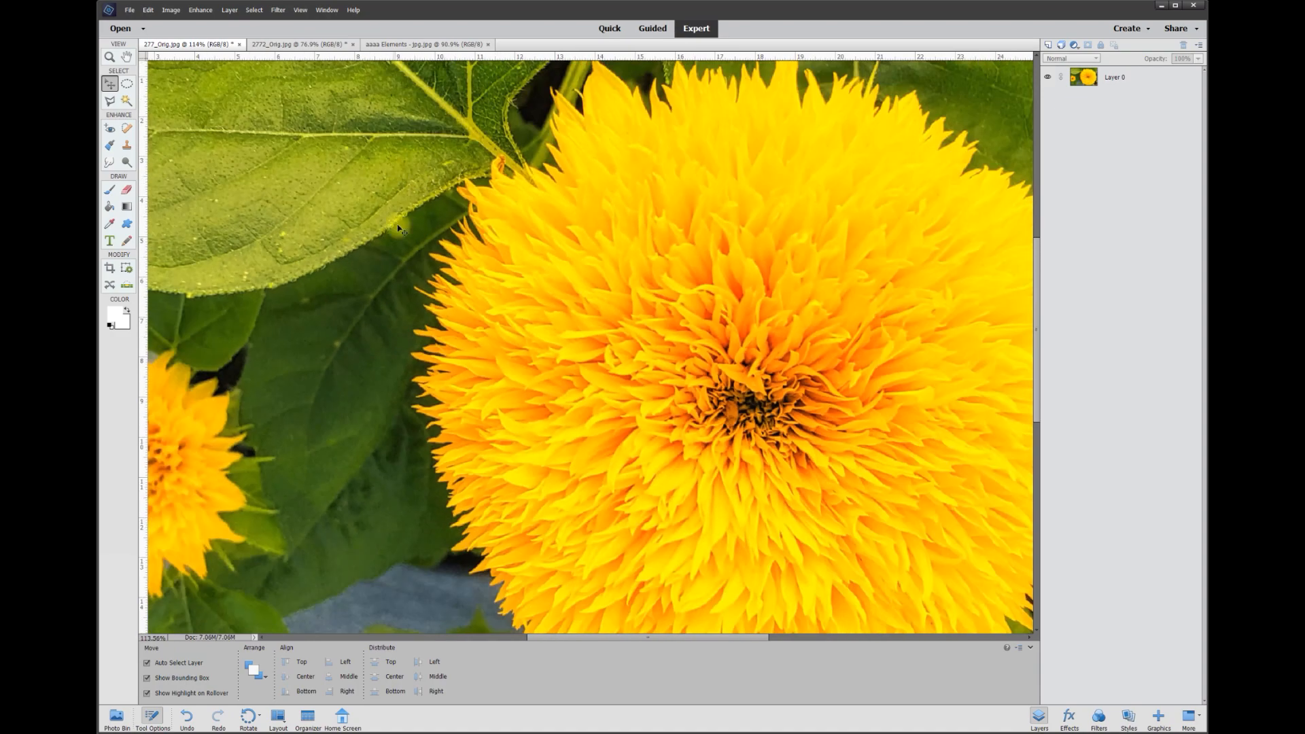
pyautogui.scroll(-2, 435, 527)
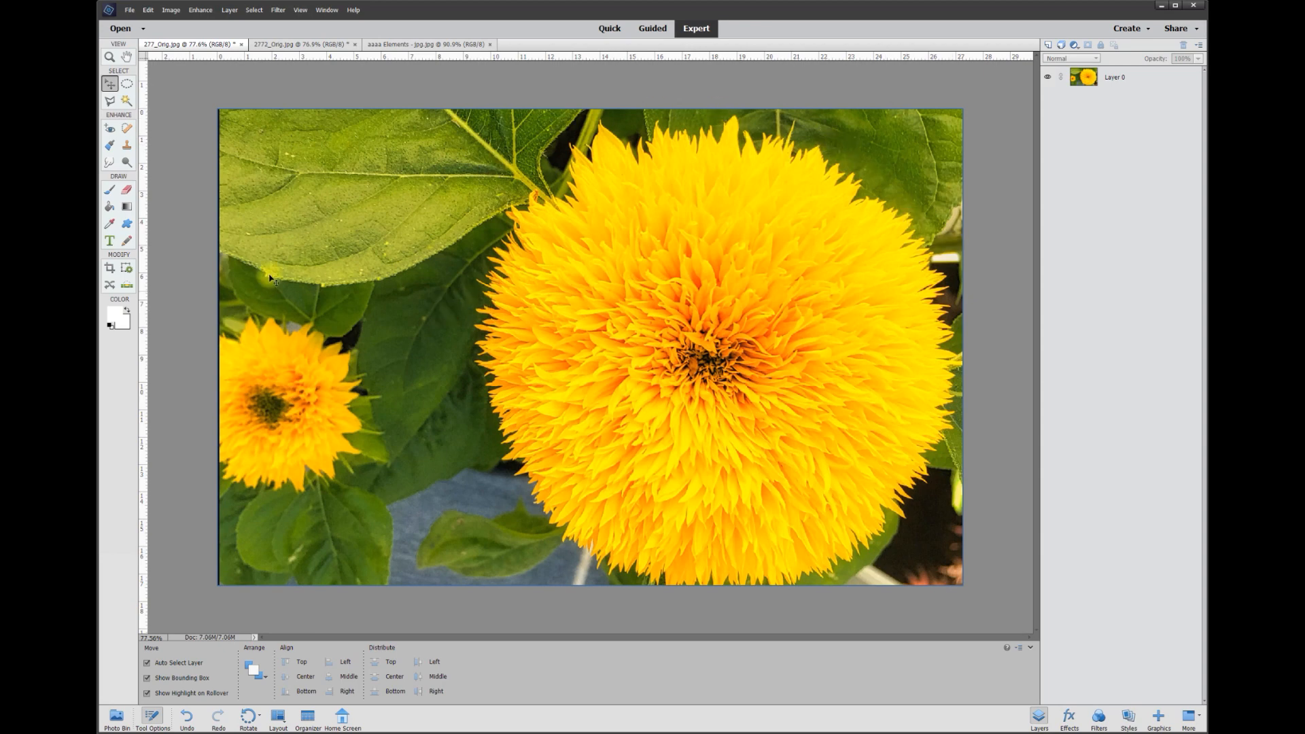
# - Activate the Magic Wand tool and make Layer 0 of the sunflower photo the active layer
pyautogui.click(127, 101)
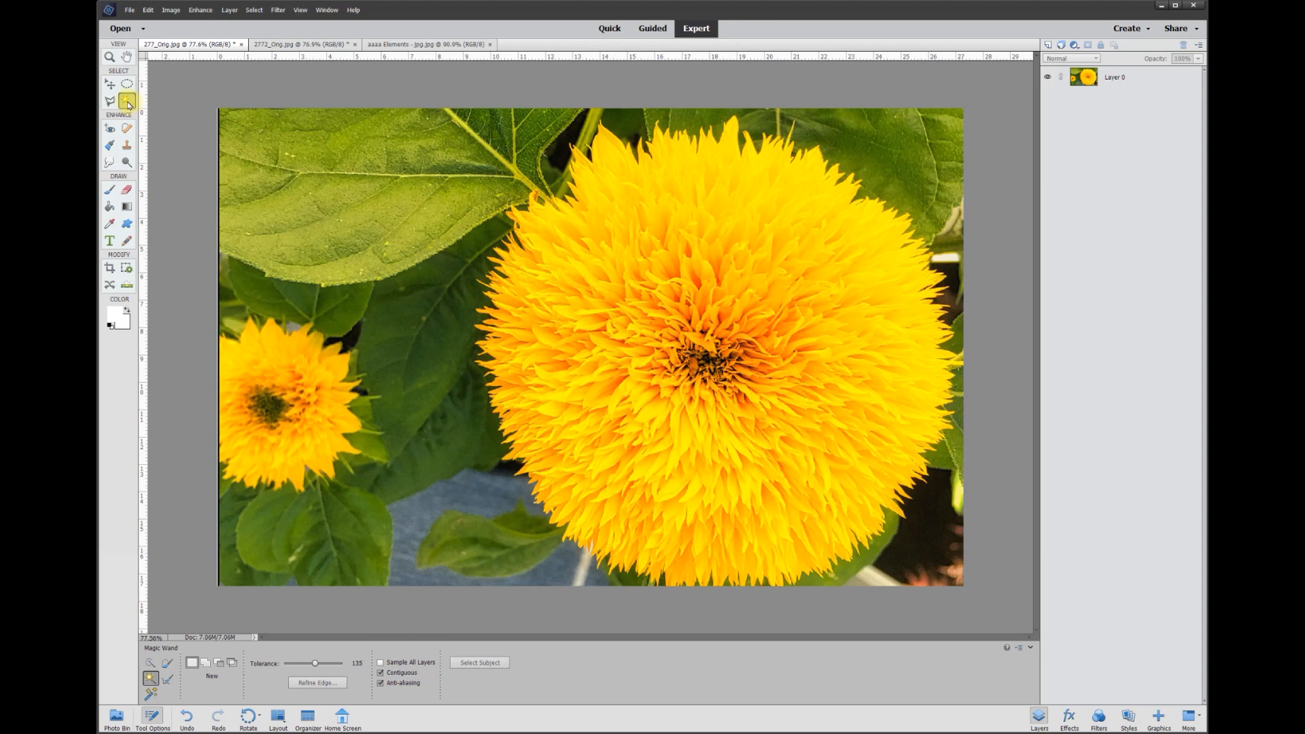
pyautogui.click(1130, 81)
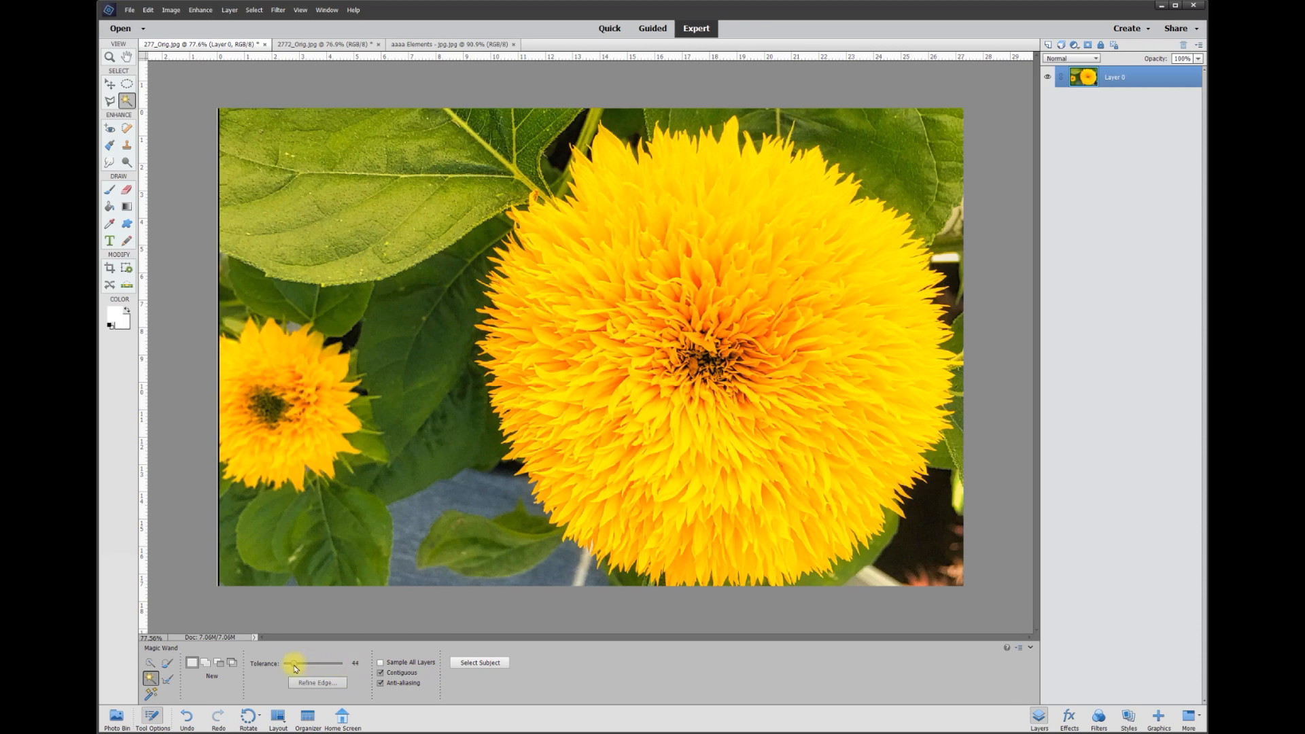
# - Try erasing the dark leaves, the blue patch and part of the upper leaf with the Magic Wand at tolerance 21
pyautogui.moveTo(292, 665); pyautogui.dragTo(288, 665)
pyautogui.click(462, 406)
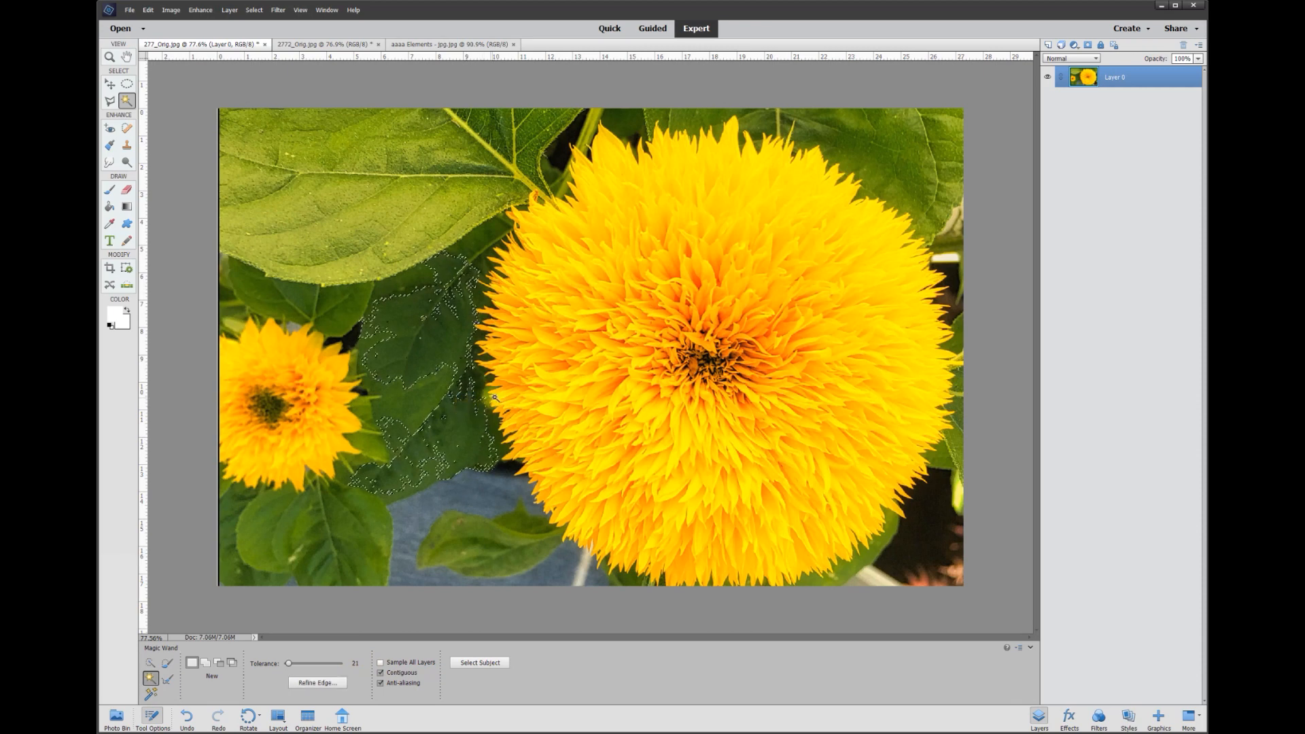
pyautogui.press('Delete')
pyautogui.click(495, 504)
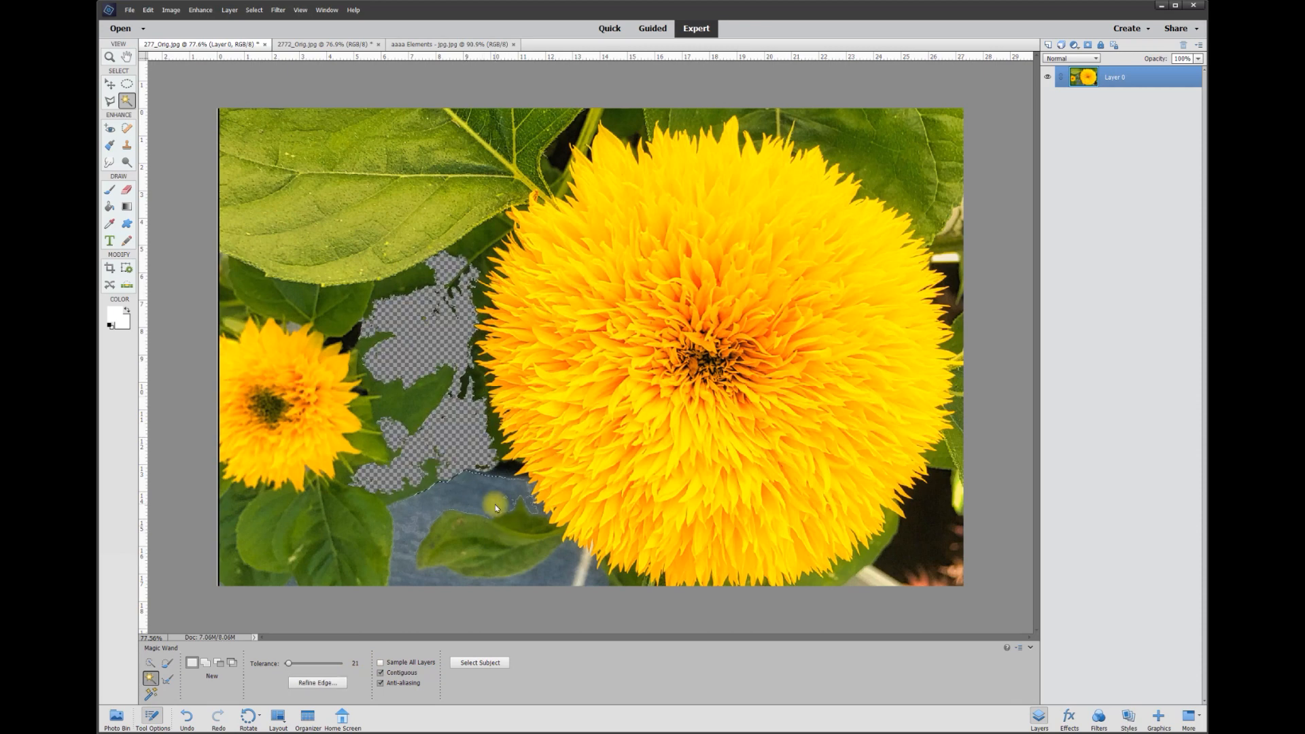
pyautogui.press('Delete')
pyautogui.click(470, 196)
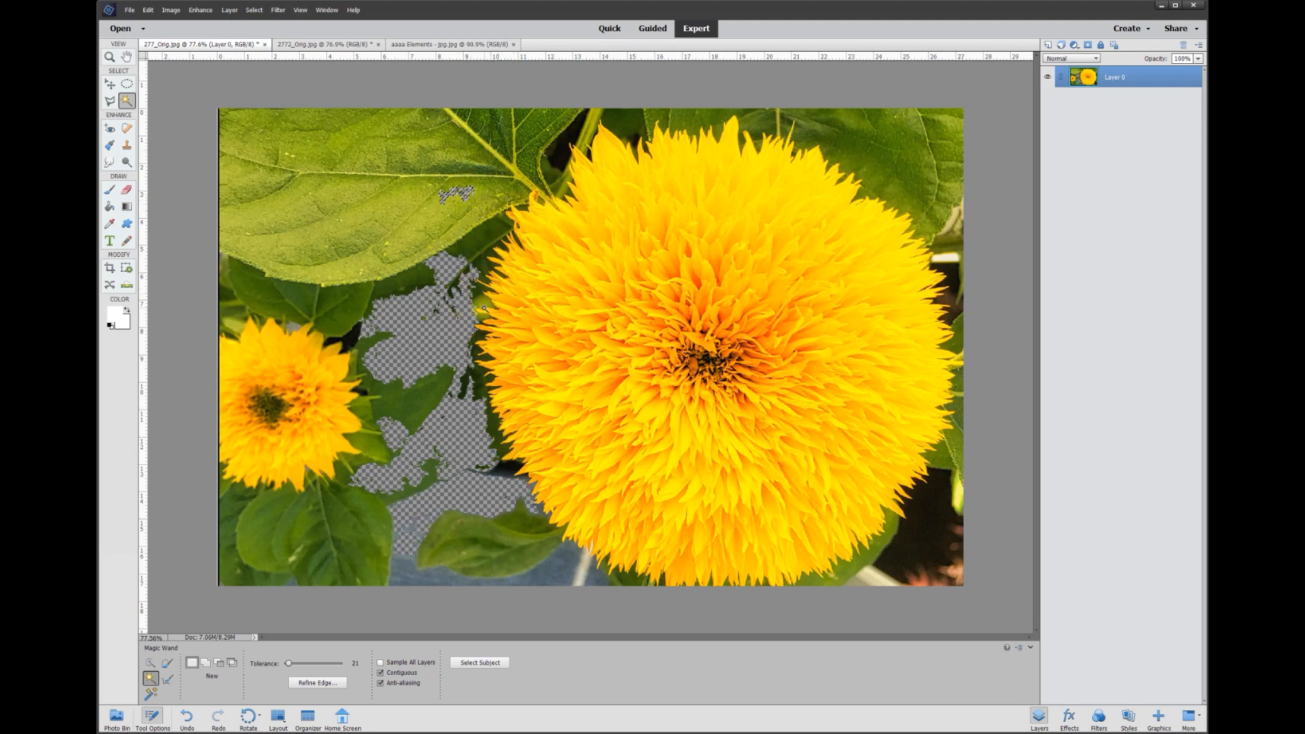
# - Undo the background deletions made at the low tolerance and clear the selection
pyautogui.hotkey('ctrl', 'z')
pyautogui.hotkey('ctrl', 'z')
pyautogui.hotkey('ctrl', 'z')
pyautogui.hotkey('ctrl', 'z')
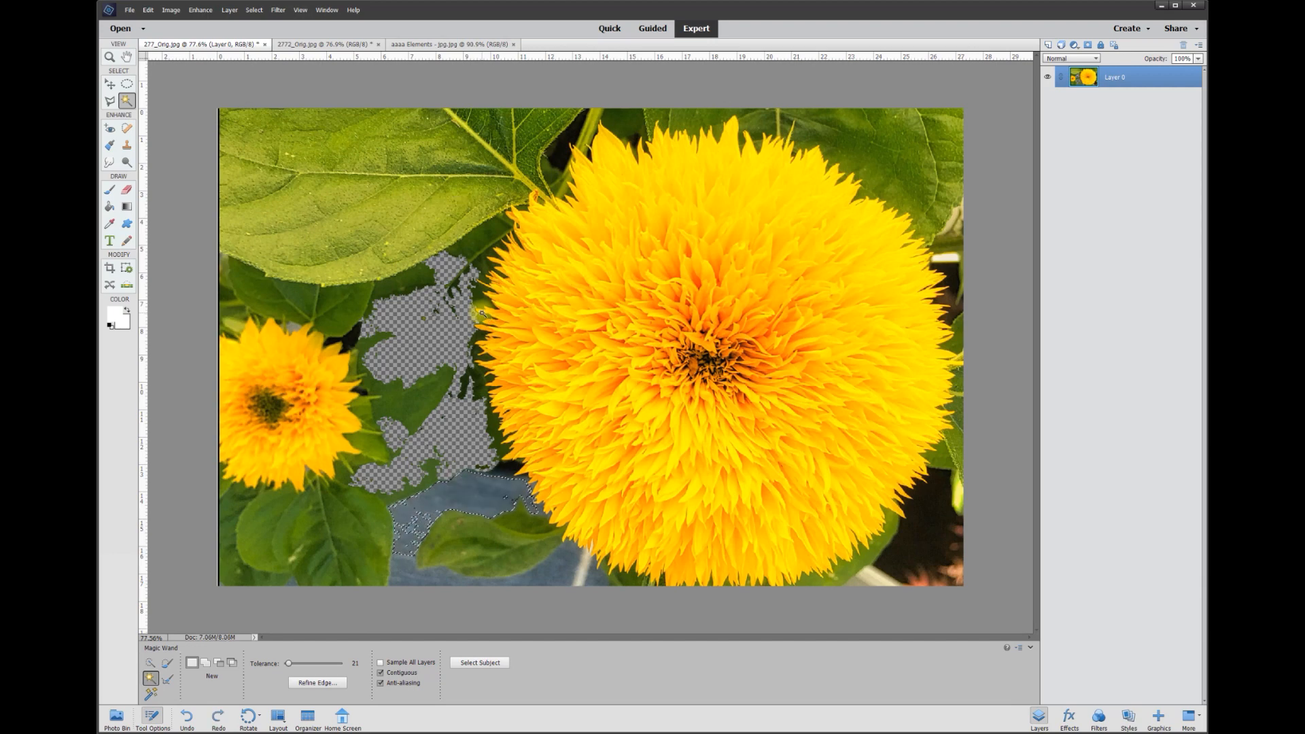
pyautogui.hotkey('ctrl', 'd')
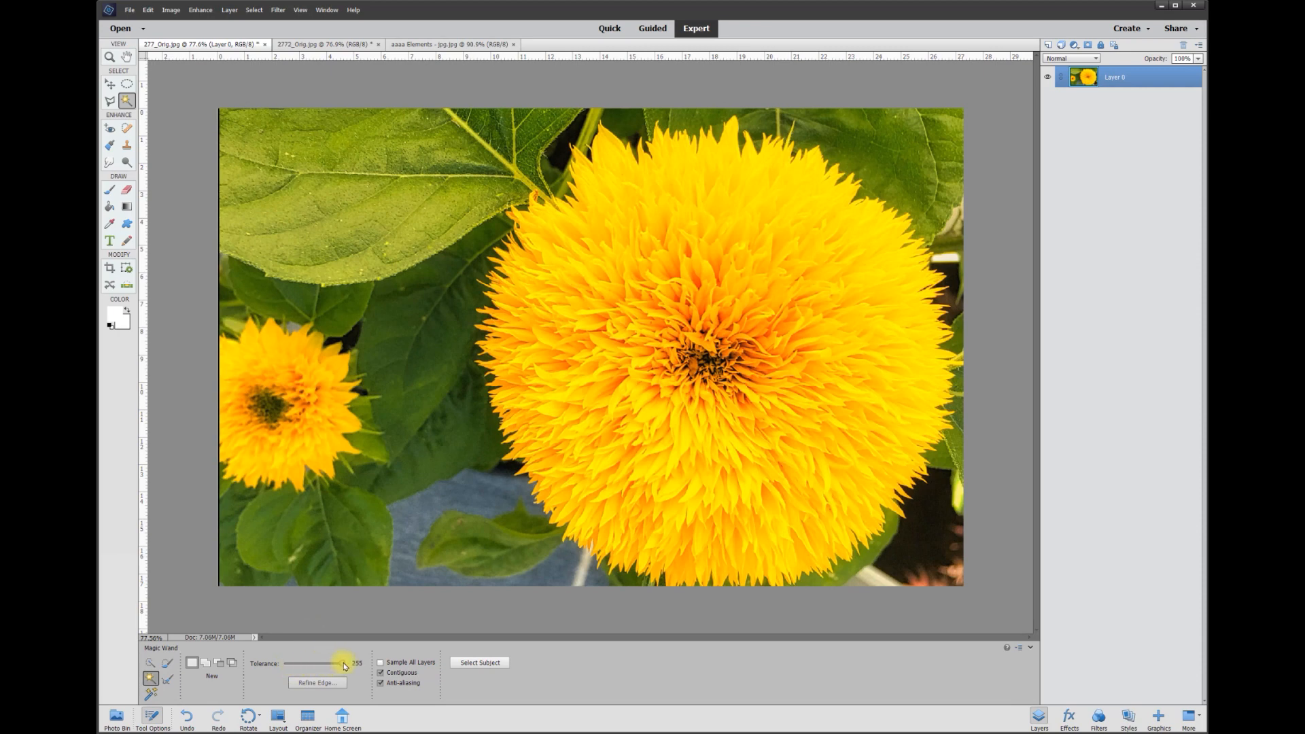
# - Try deleting a Magic Wand selection made at tolerance 255, then undo the deletion and deselect
pyautogui.click(465, 389)
pyautogui.press('Delete')
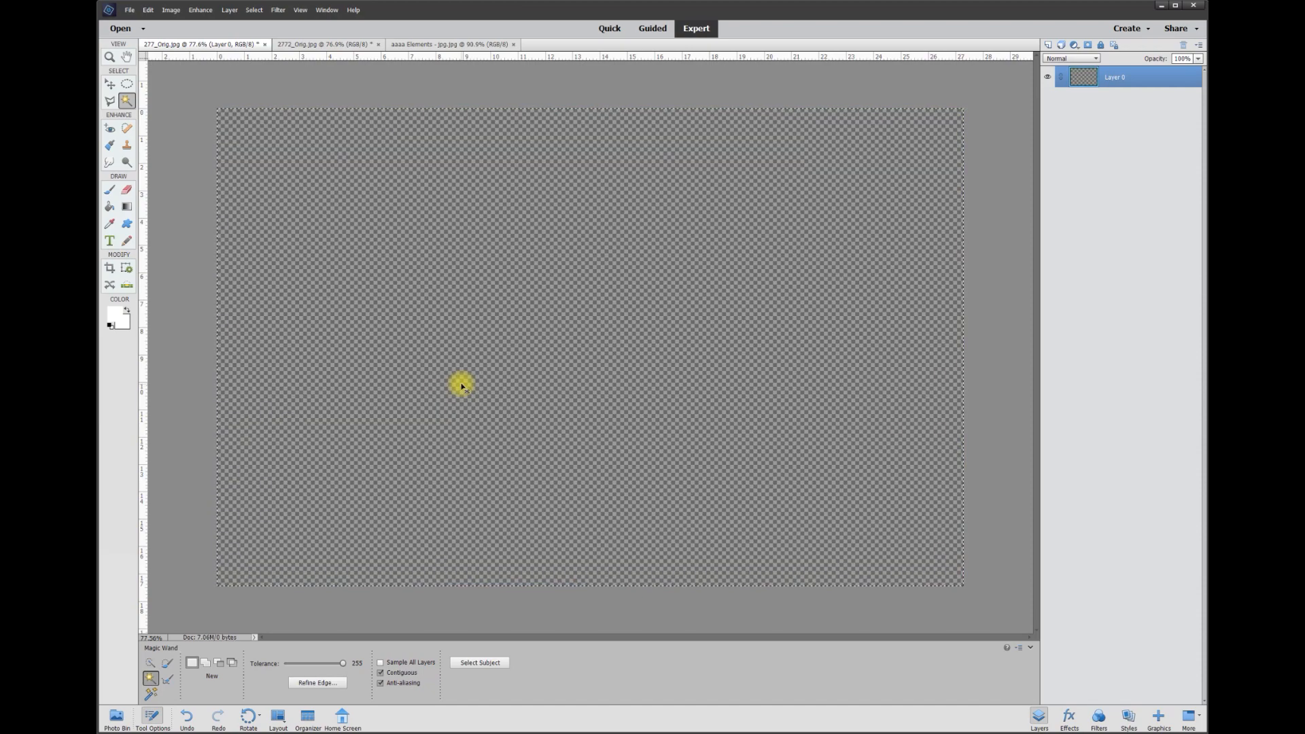
pyautogui.hotkey('ctrl', 'z')
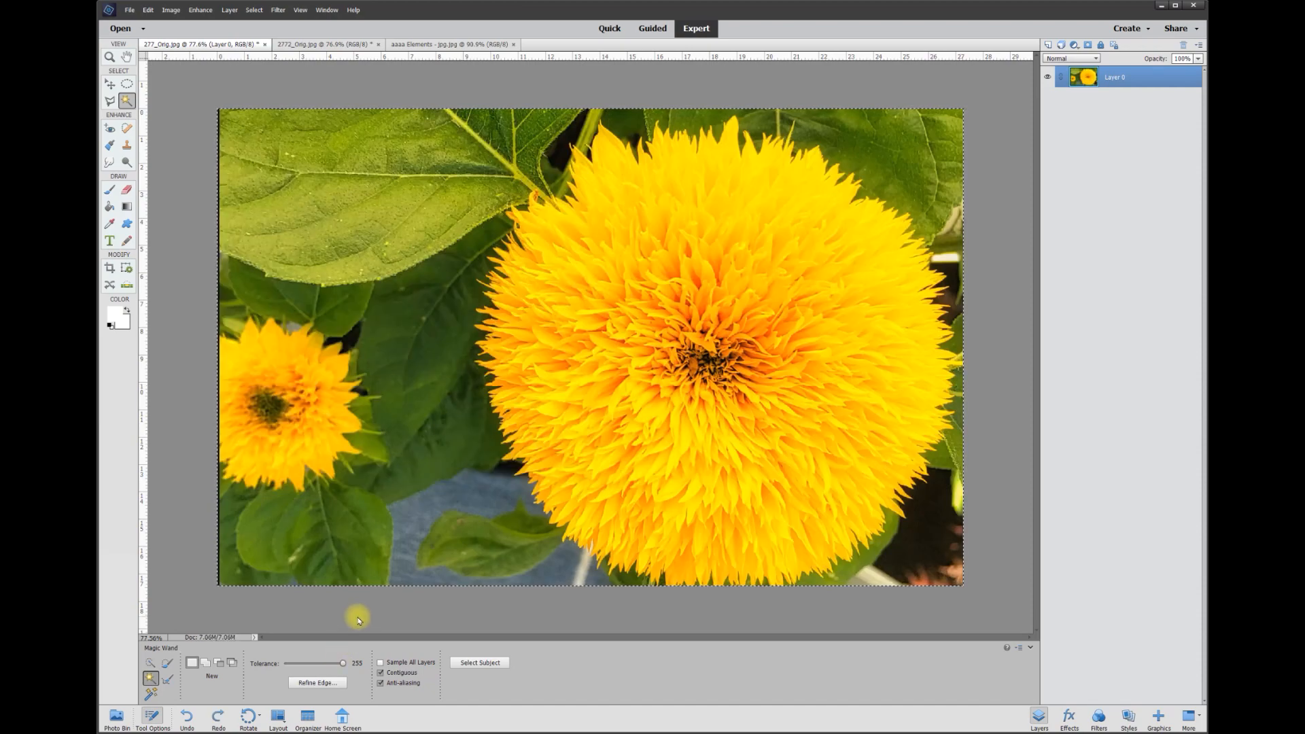
pyautogui.hotkey('ctrl', 'd')
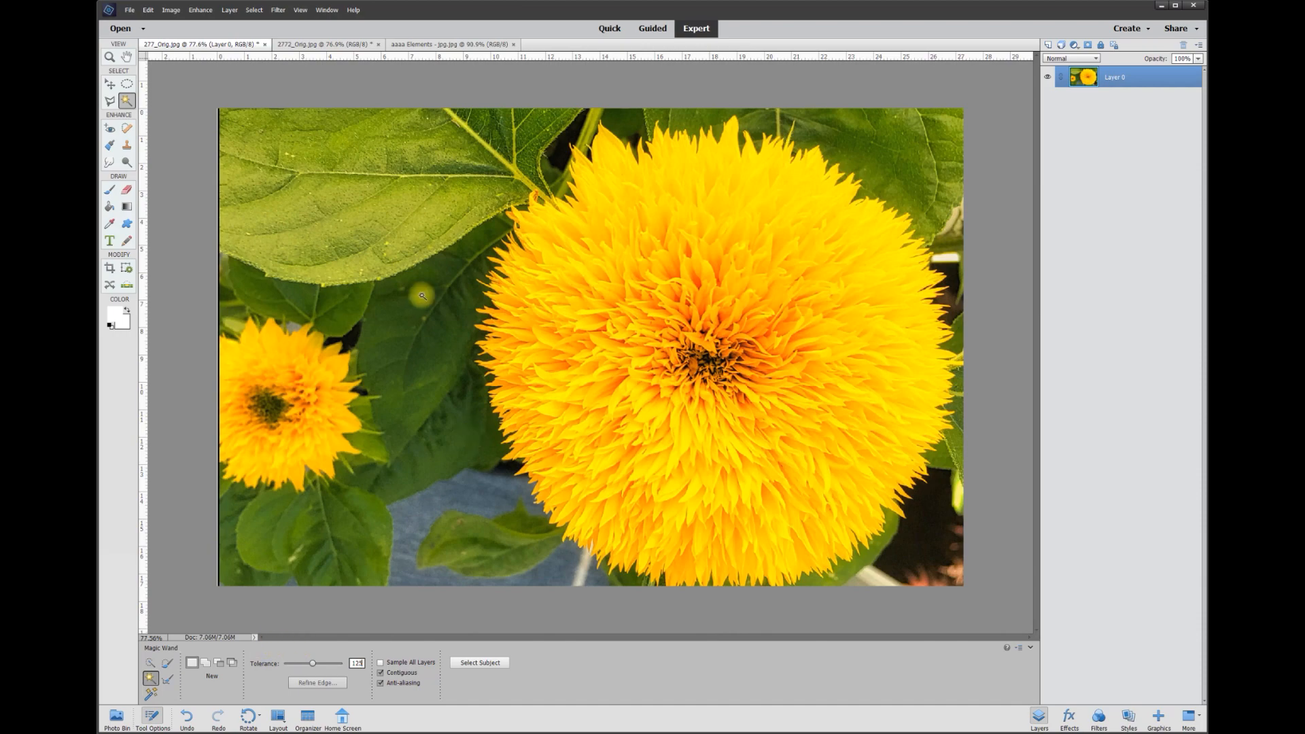
# - Set the Magic Wand tolerance to 125 and delete the leafy background between and around the small and large flowers
pyautogui.click(464, 321)
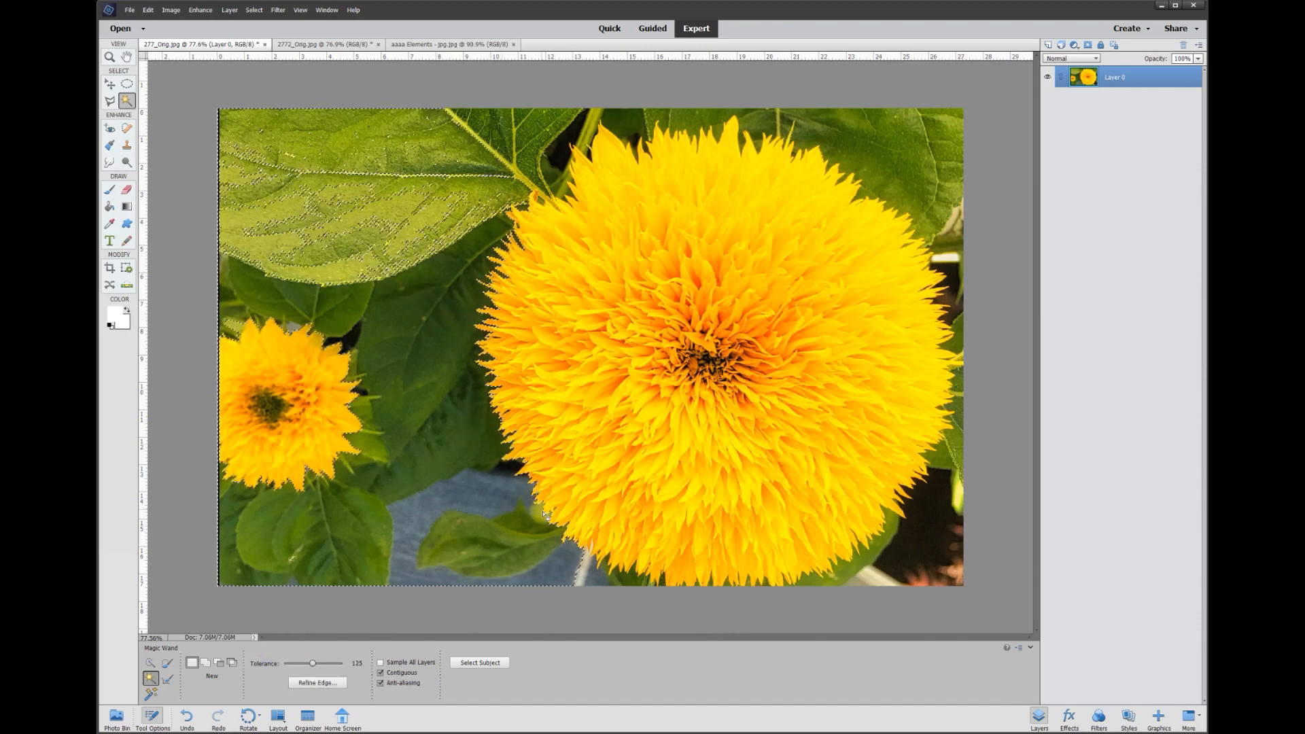
pyautogui.click(456, 519)
pyautogui.keyDown('shift'); pyautogui.click(488, 259); pyautogui.keyUp('shift')
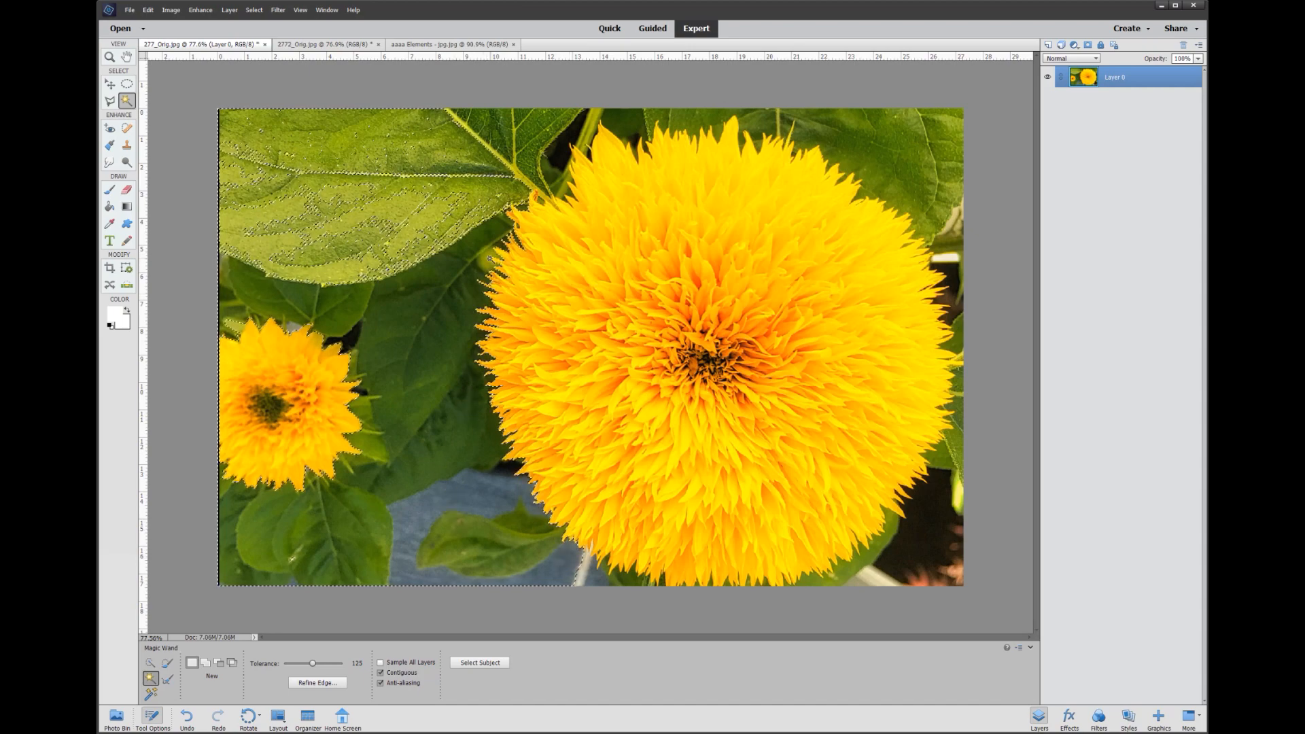
pyautogui.press('Delete')
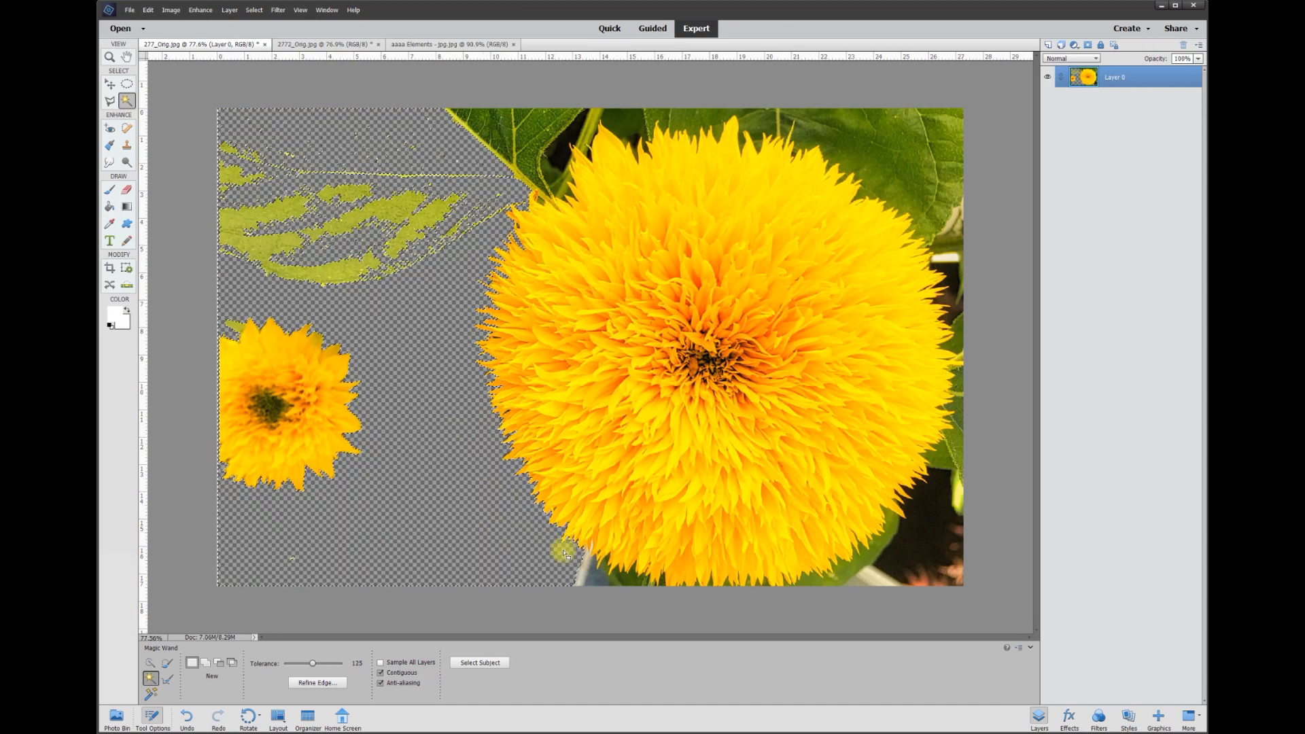
# - Delete the dark gap at the large flower's upper left and the green leaves above its upper right with the Magic Wand
pyautogui.click(576, 140)
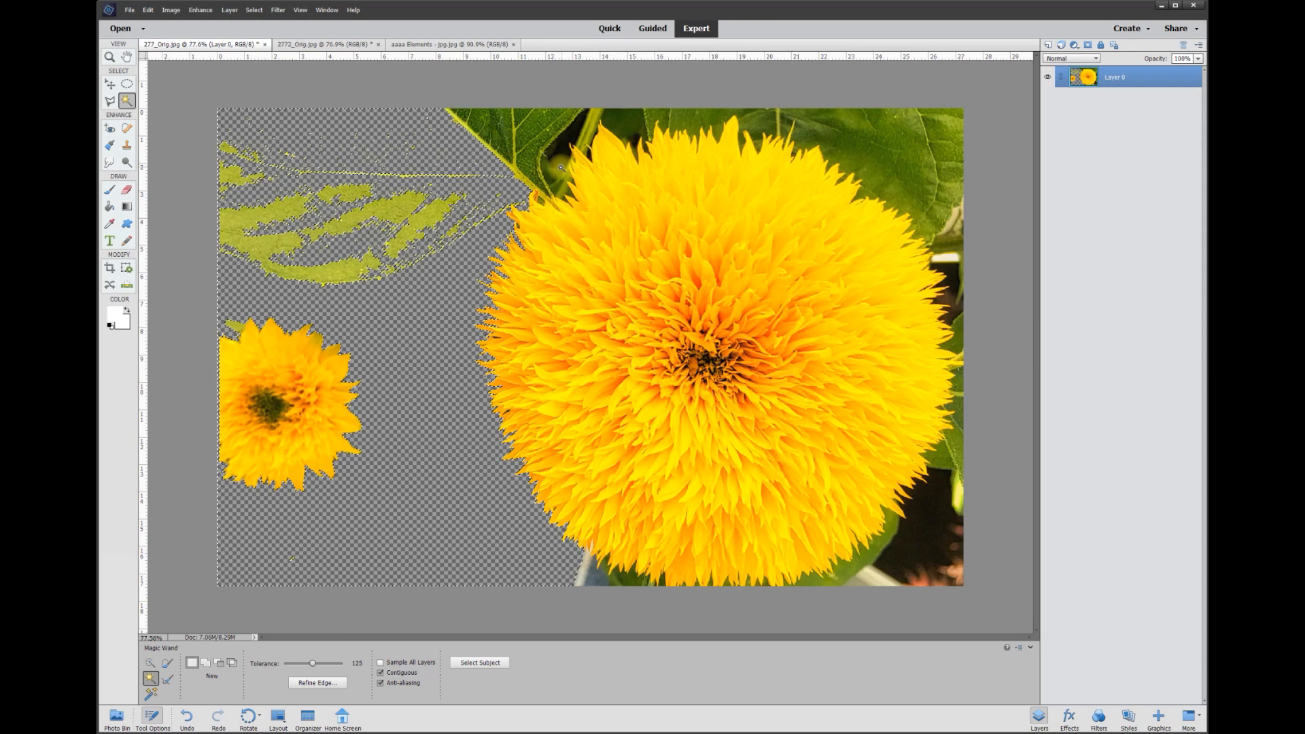
pyautogui.press('Delete')
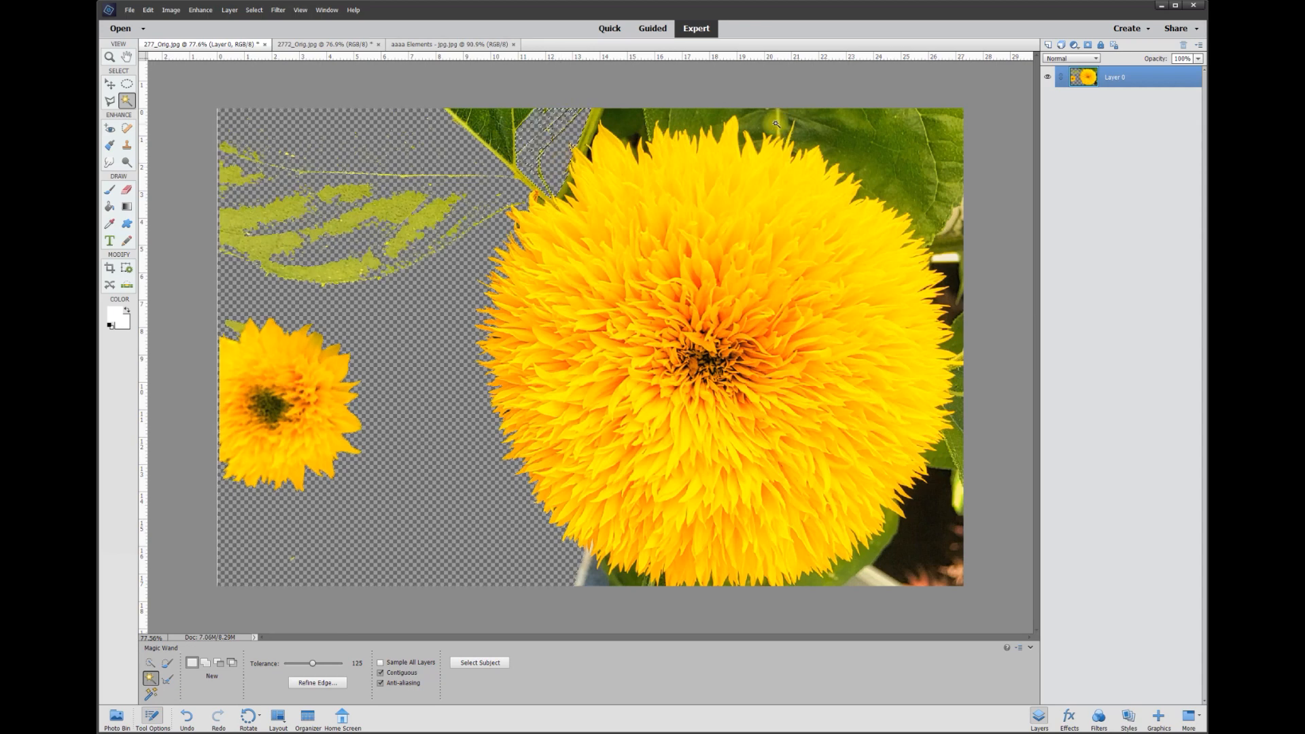
pyautogui.click(876, 173)
pyautogui.press('Delete')
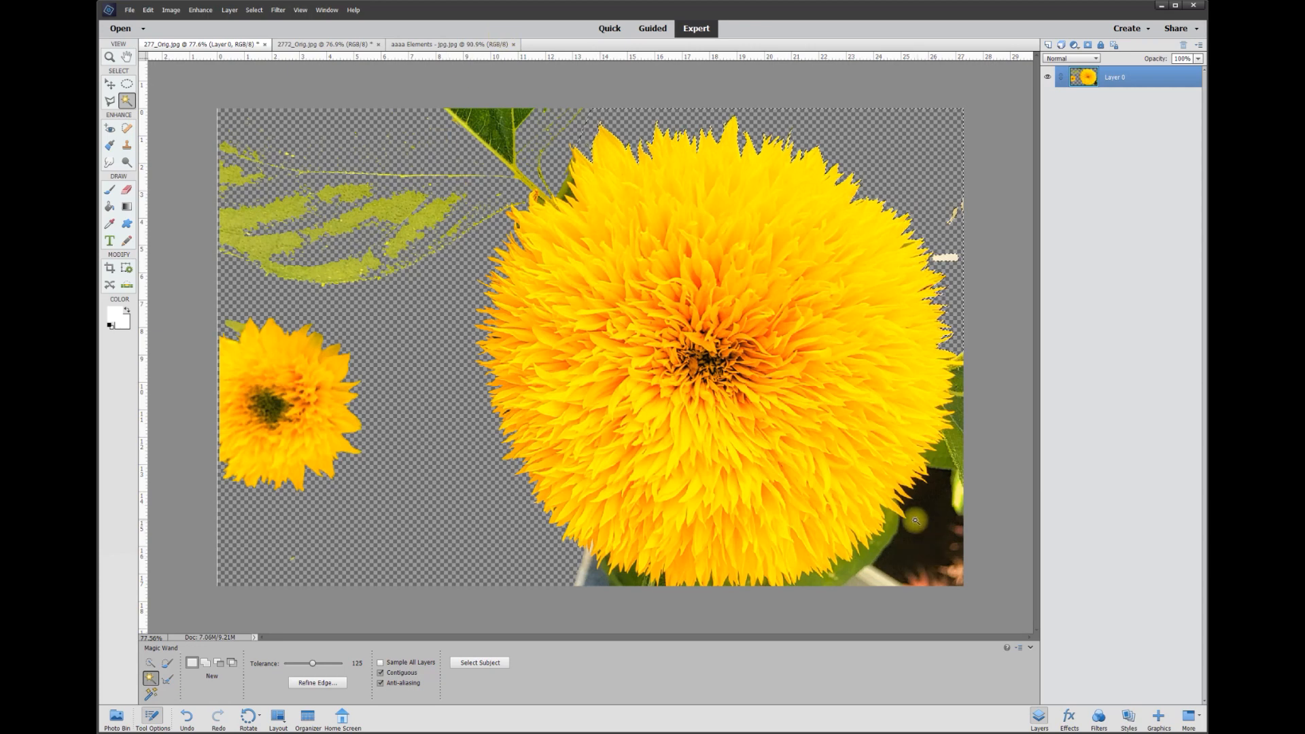
# - Delete the background at the large flower's lower right and the patch beneath its lower-left petals with the Magic Wand
pyautogui.click(889, 545)
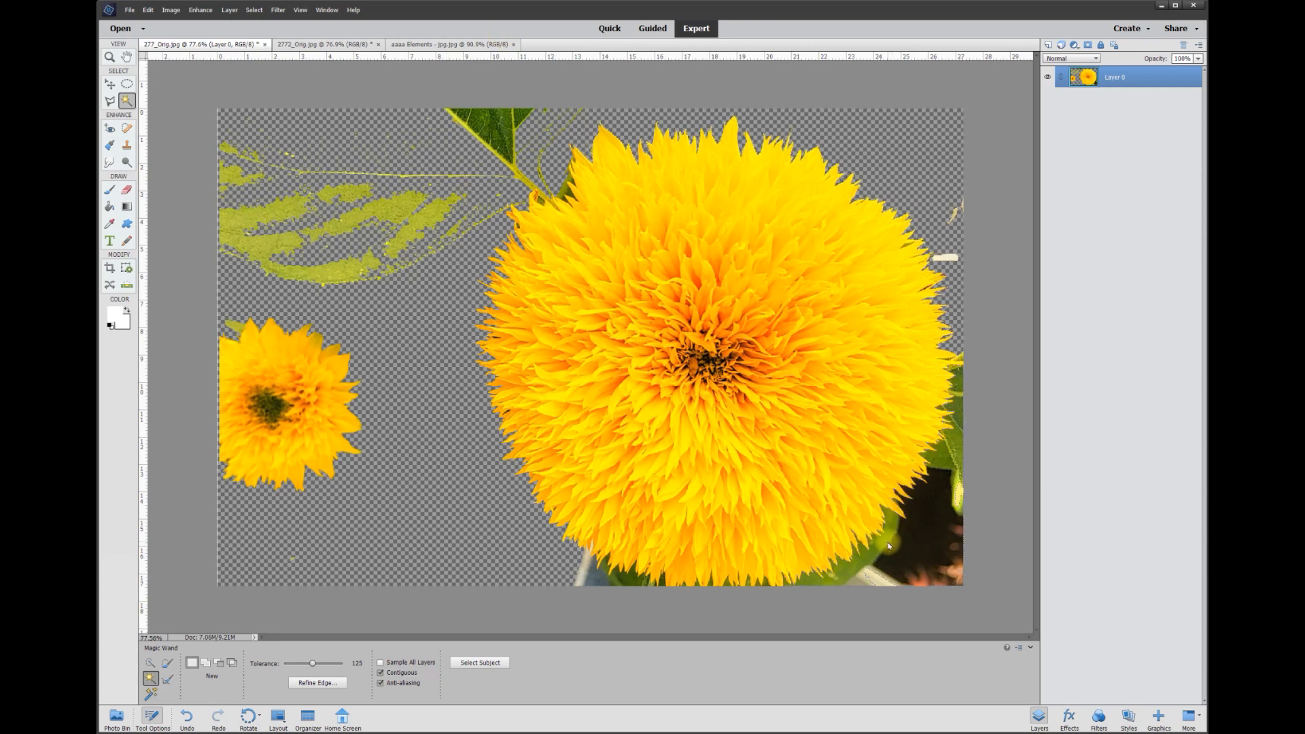
pyautogui.press('Delete')
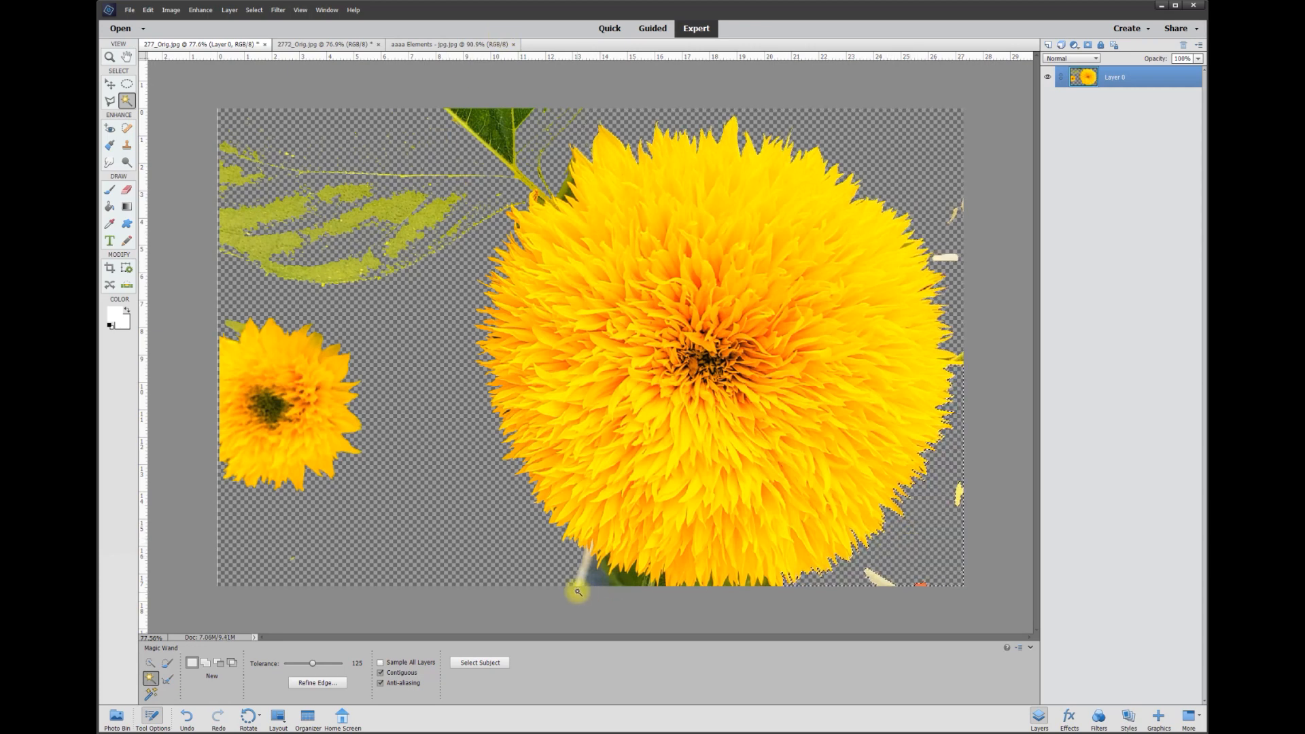
pyautogui.click(608, 584)
pyautogui.press('Delete')
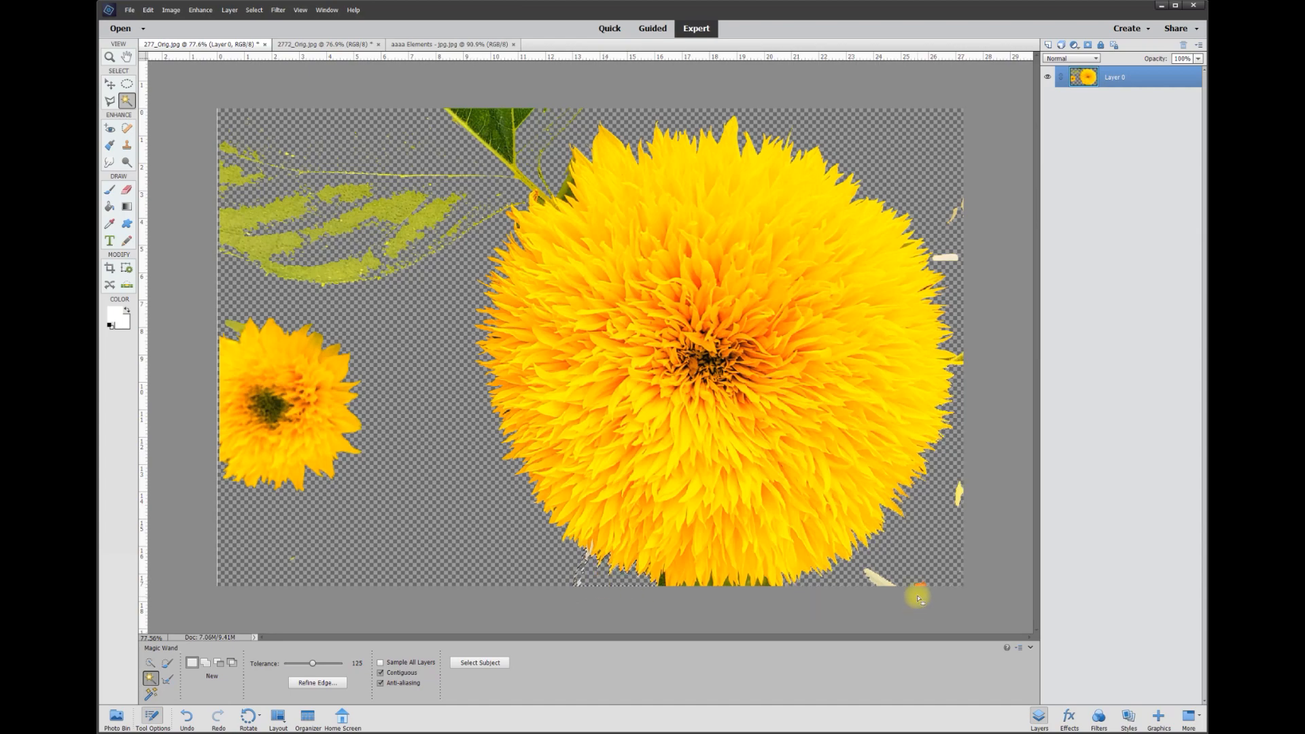
# - Delete the remaining leaf and stem beside the large flower's upper-left petals, then clear the selection
pyautogui.scroll(5, 566, 197)
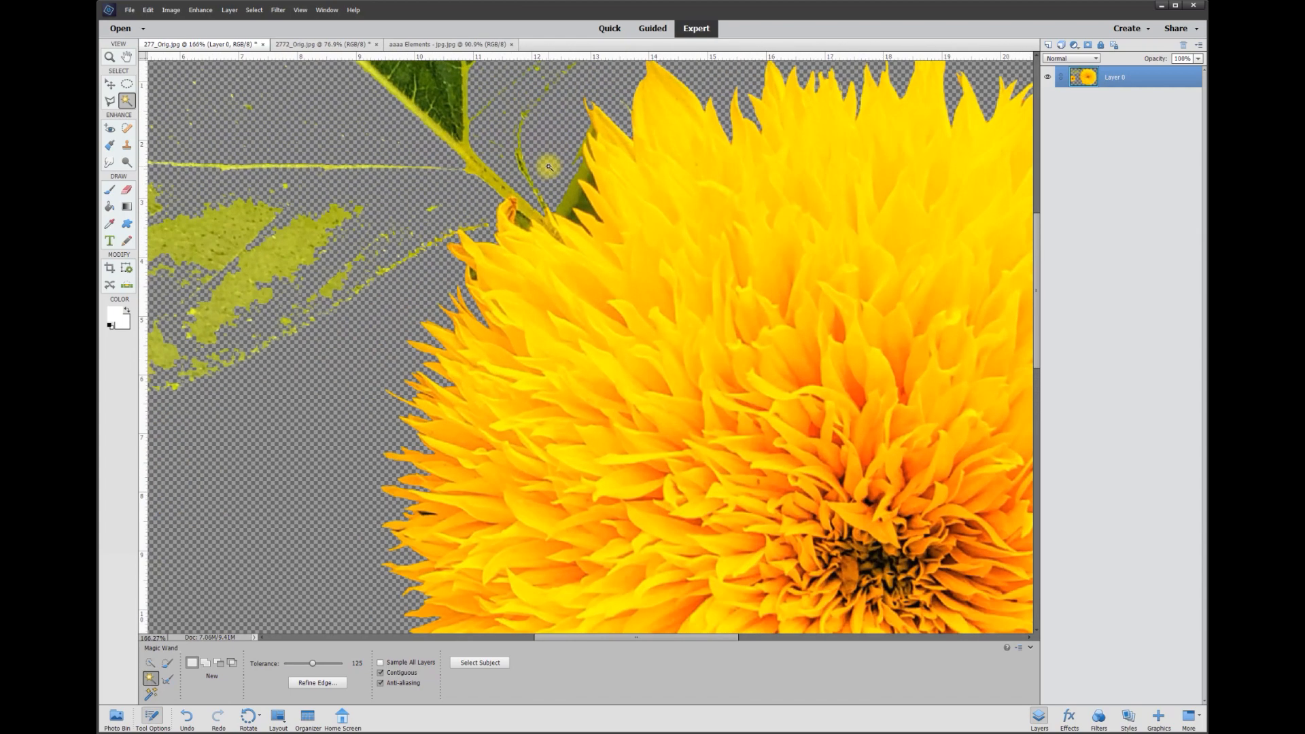
pyautogui.click(588, 205)
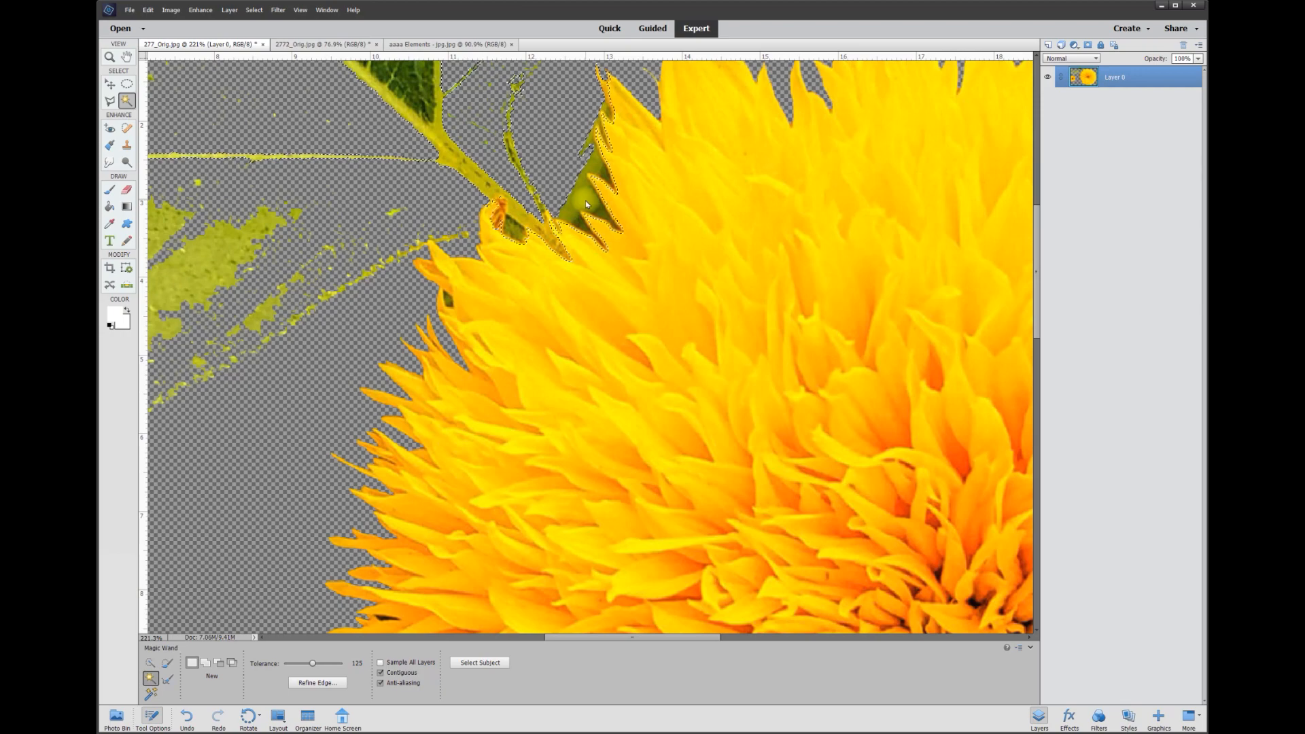
pyautogui.press('Delete')
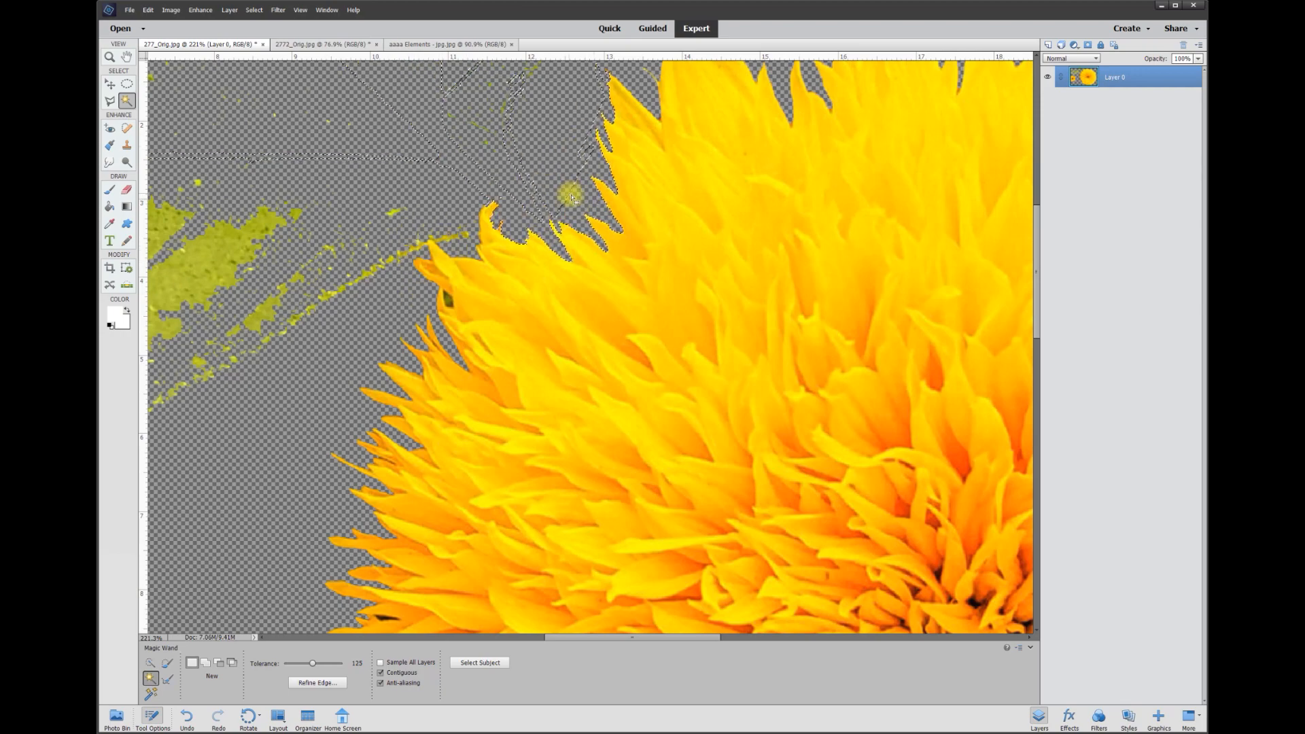
pyautogui.scroll(-3, 571, 197)
pyautogui.hotkey('ctrl', 'd')
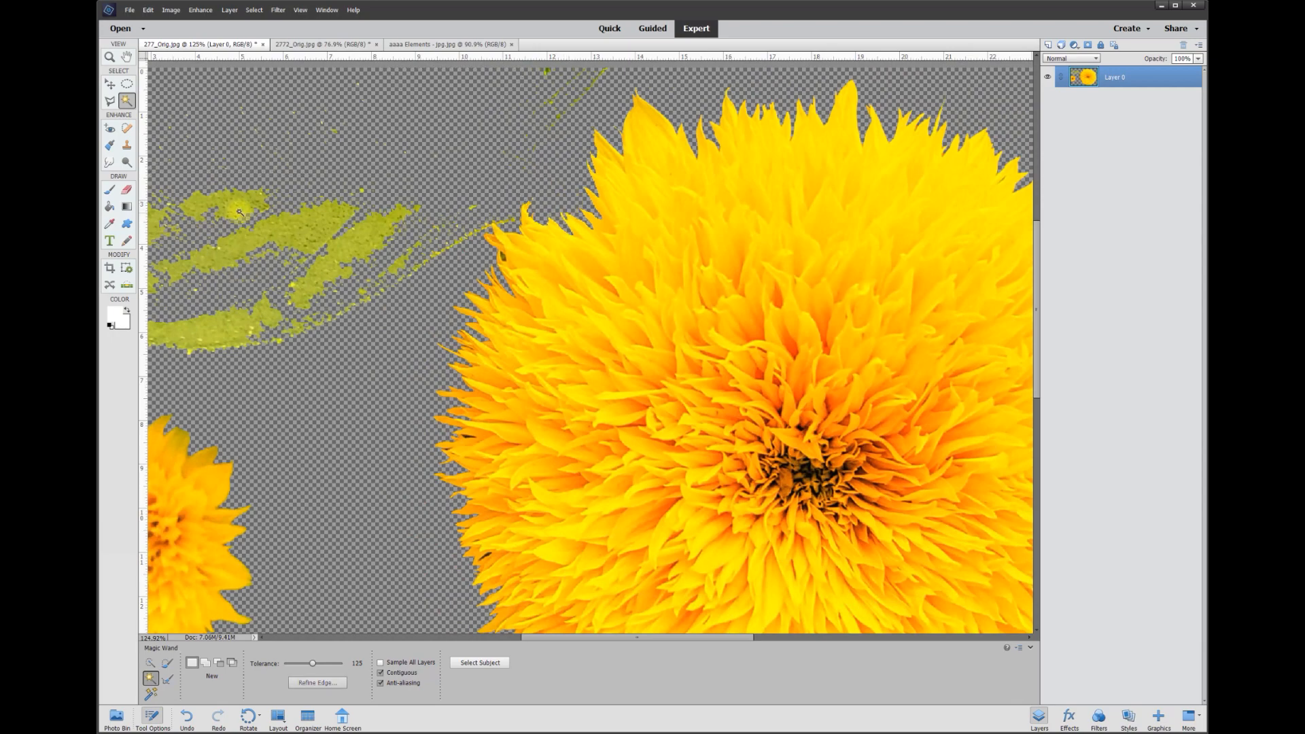
# - Outline the small flower and the green leaf remnants beside the large flower with the Polygonal Lasso and delete them
pyautogui.click(109, 100)
pyautogui.scroll(-2, 588, 221)
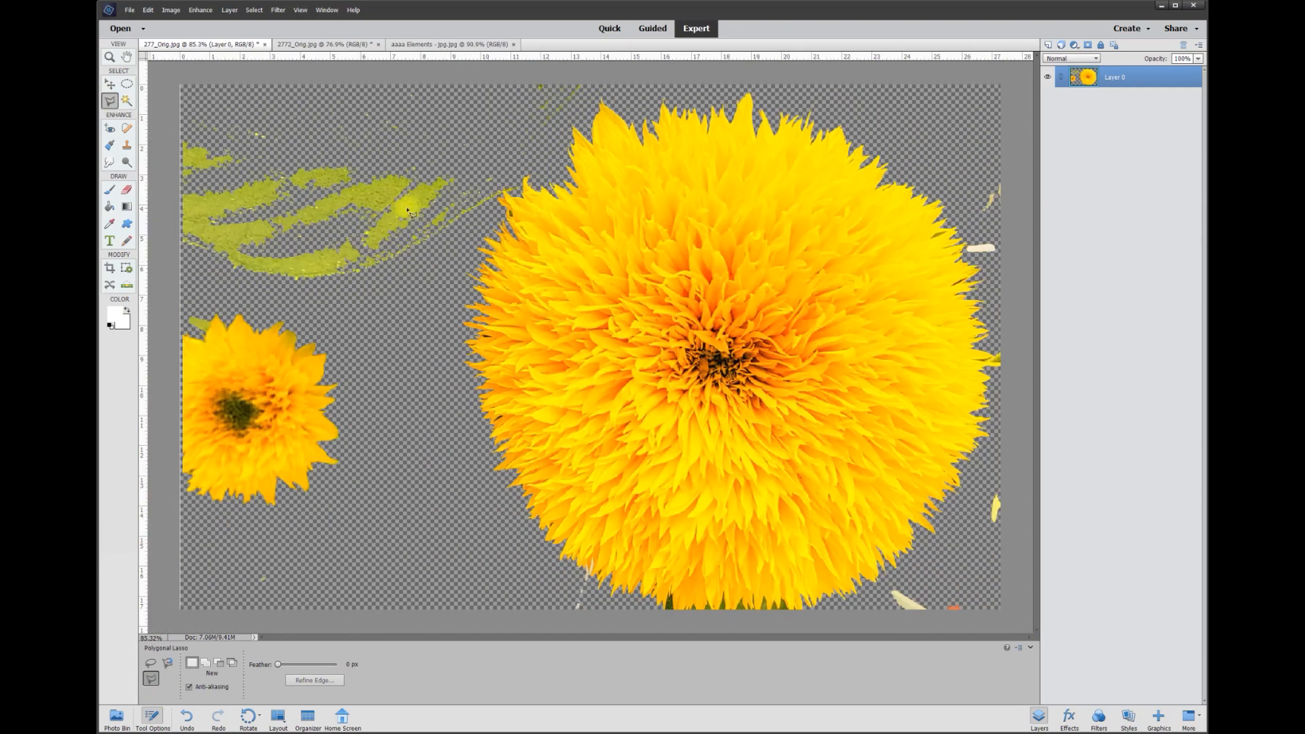
pyautogui.click(170, 77)
pyautogui.click(169, 618)
pyautogui.click(609, 620)
pyautogui.click(446, 461)
pyautogui.click(424, 292)
pyautogui.click(472, 215)
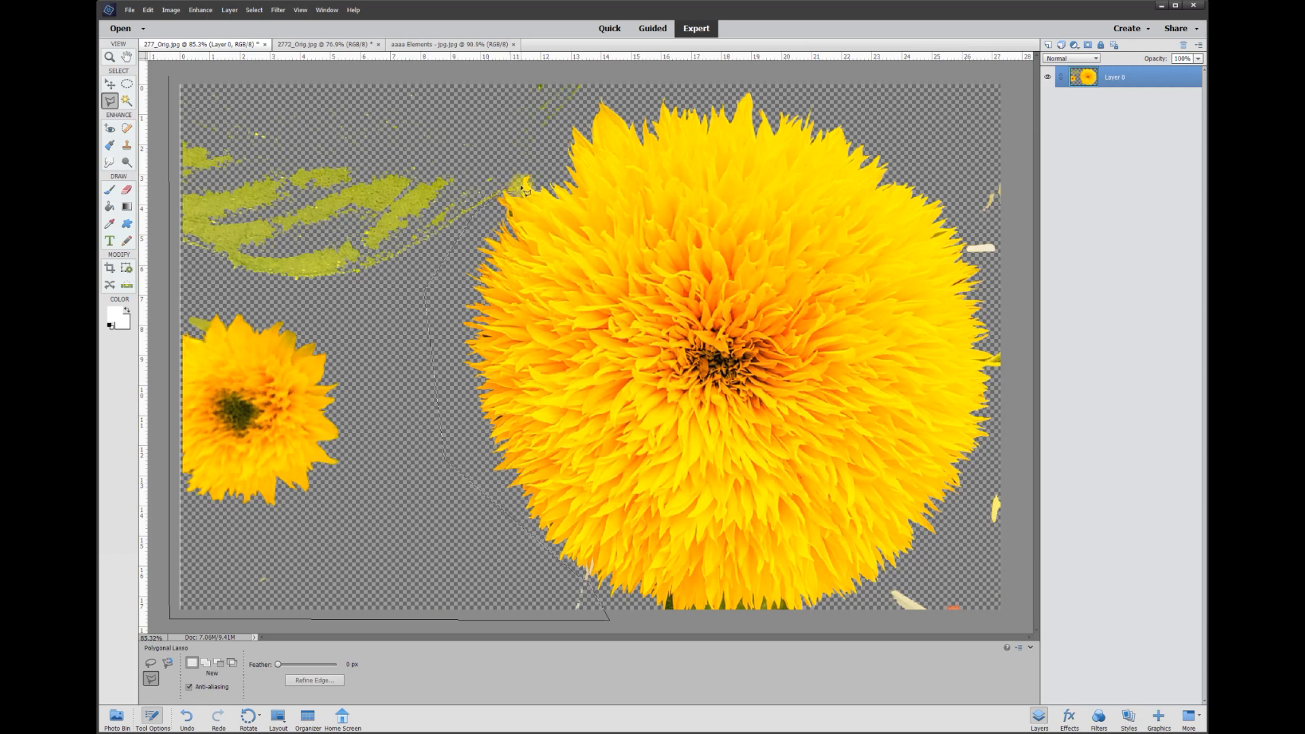
pyautogui.click(596, 87)
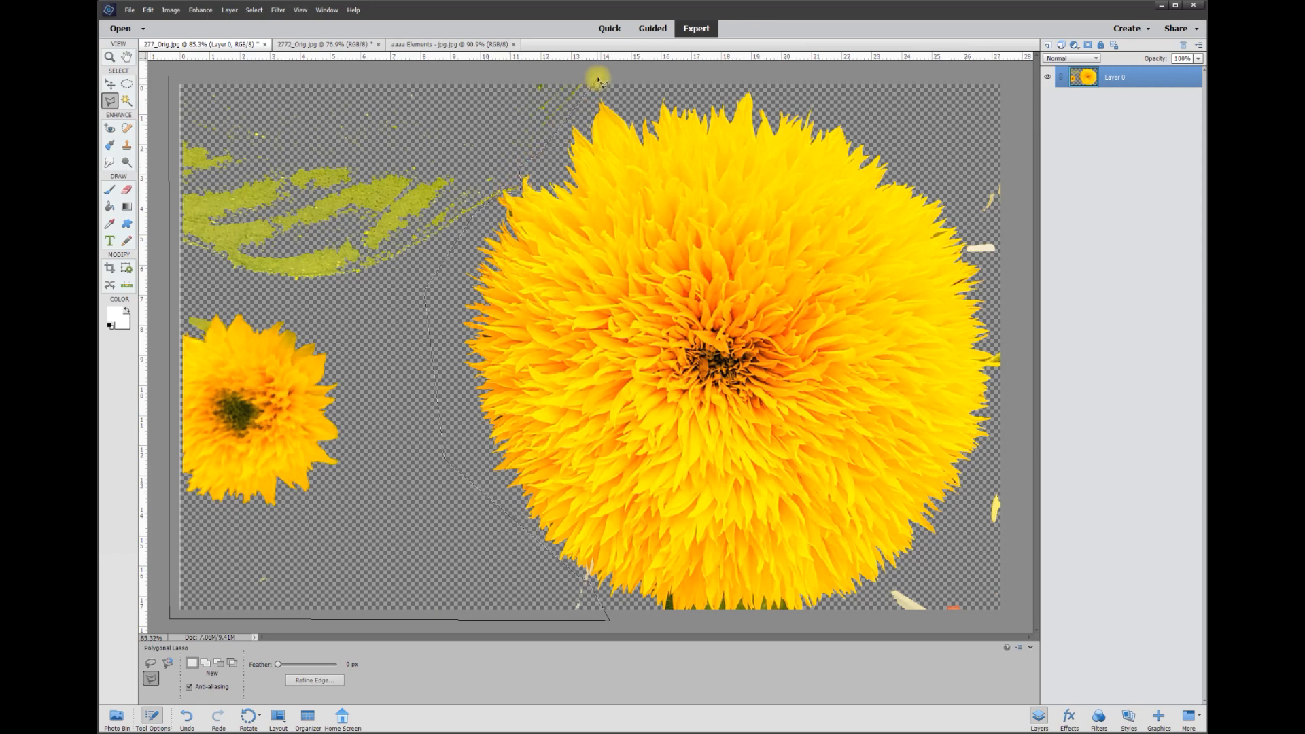
pyautogui.doubleClick(601, 82)
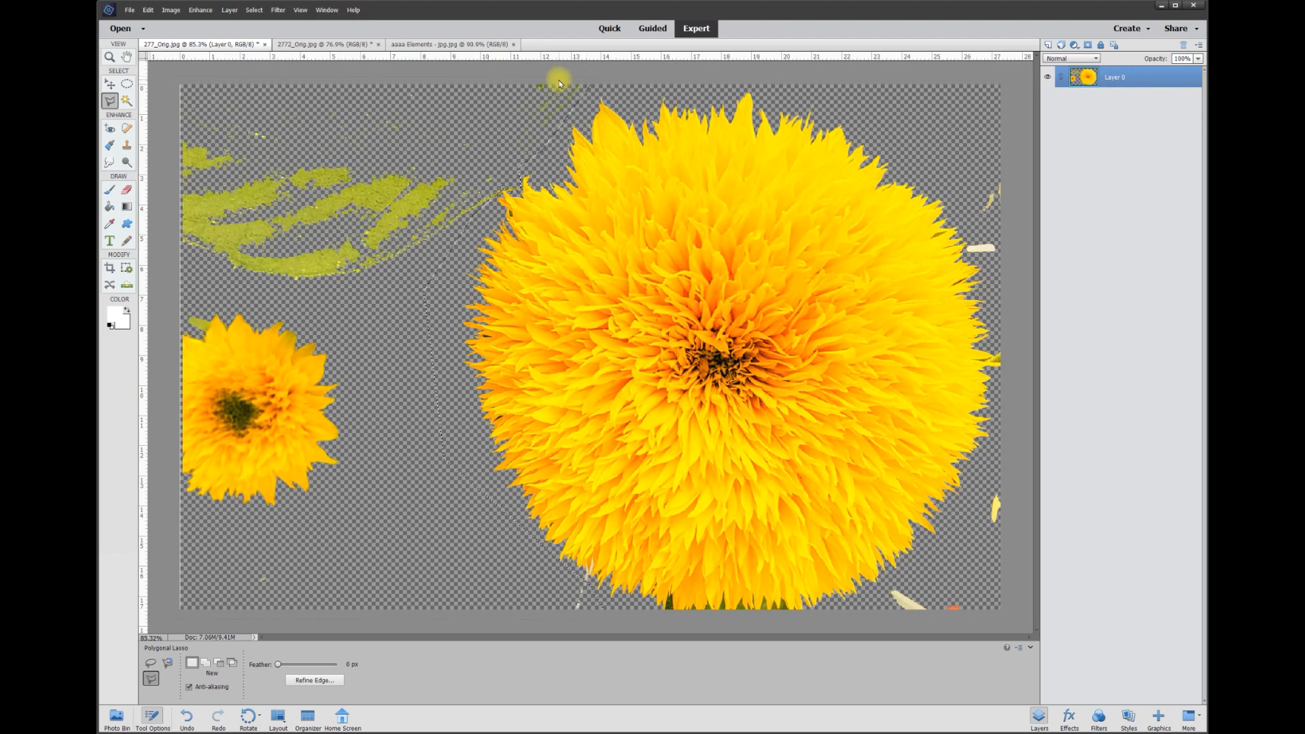
pyautogui.press('Delete')
# - Delete the green remnant on the large flower's upper-left petal tip with the Polygonal Lasso, and outline the stray specks by the neighbouring petal
pyautogui.scroll(12, 605, 227)
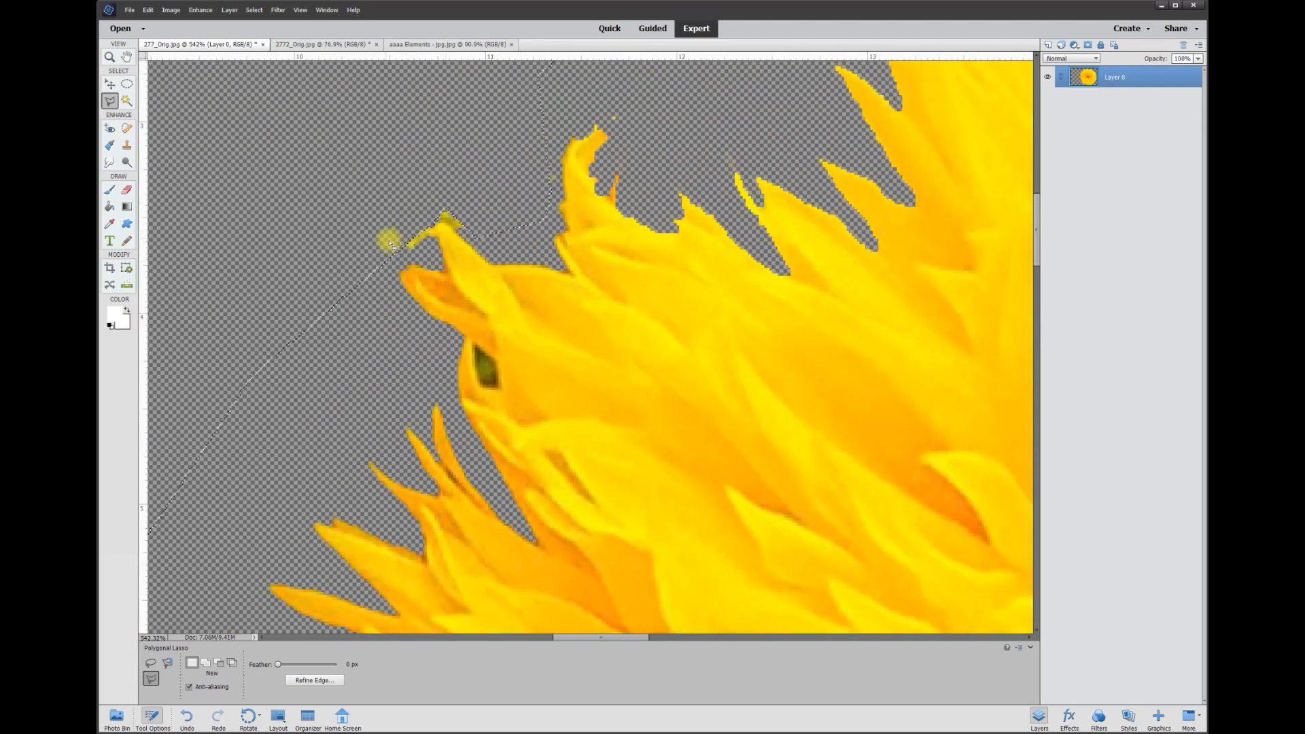
pyautogui.click(379, 300)
pyautogui.click(399, 252)
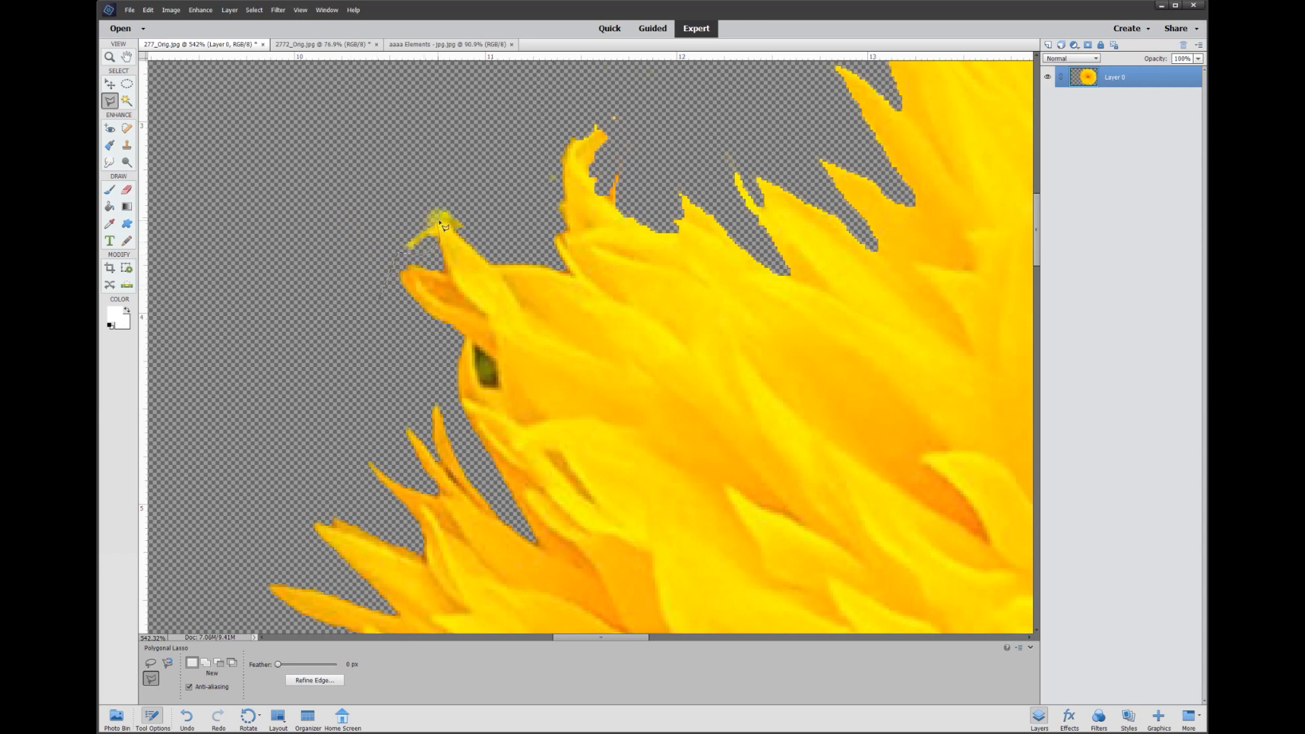
pyautogui.click(482, 235)
pyautogui.click(468, 181)
pyautogui.click(429, 181)
pyautogui.doubleClick(374, 225)
pyautogui.press('Delete')
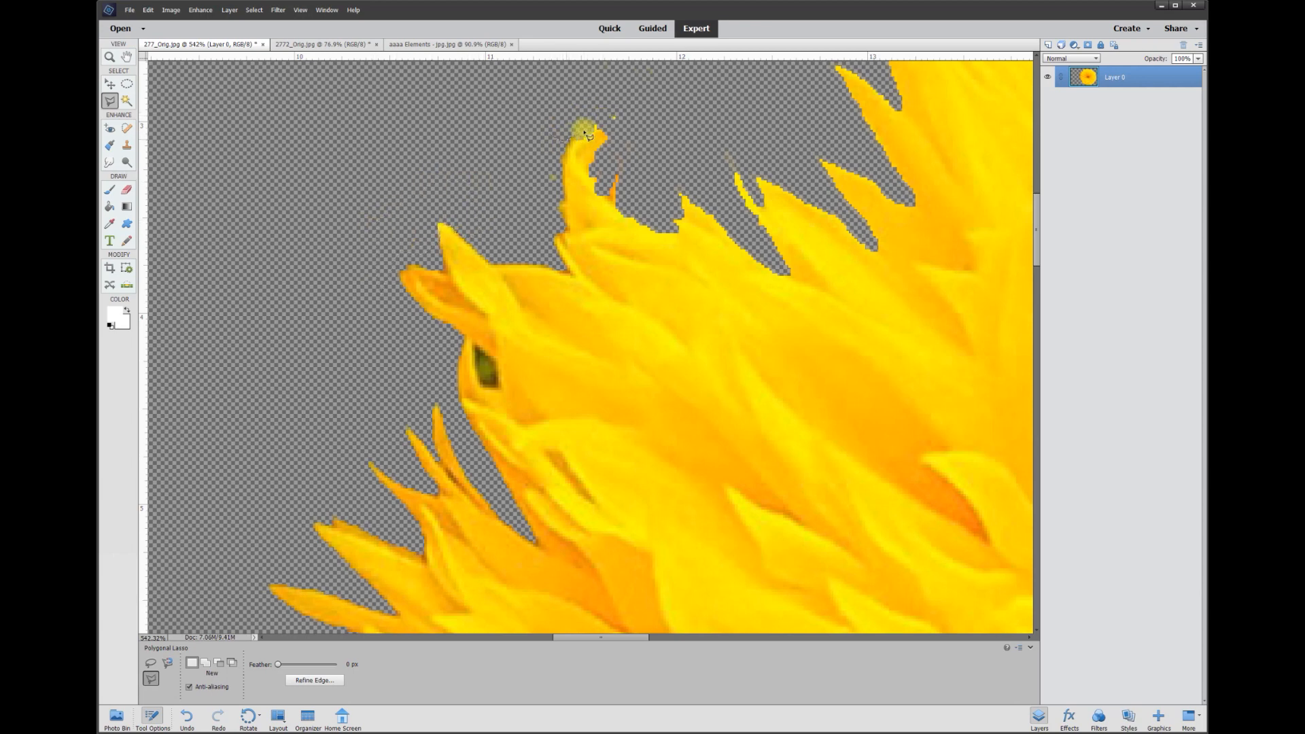
pyautogui.click(599, 152)
pyautogui.doubleClick(636, 102)
# - Outline the cream and tan scraps beside the large flower's upper-right petals with the Polygonal Lasso and delete them
pyautogui.moveTo(626, 637); pyautogui.dragTo(918, 622)
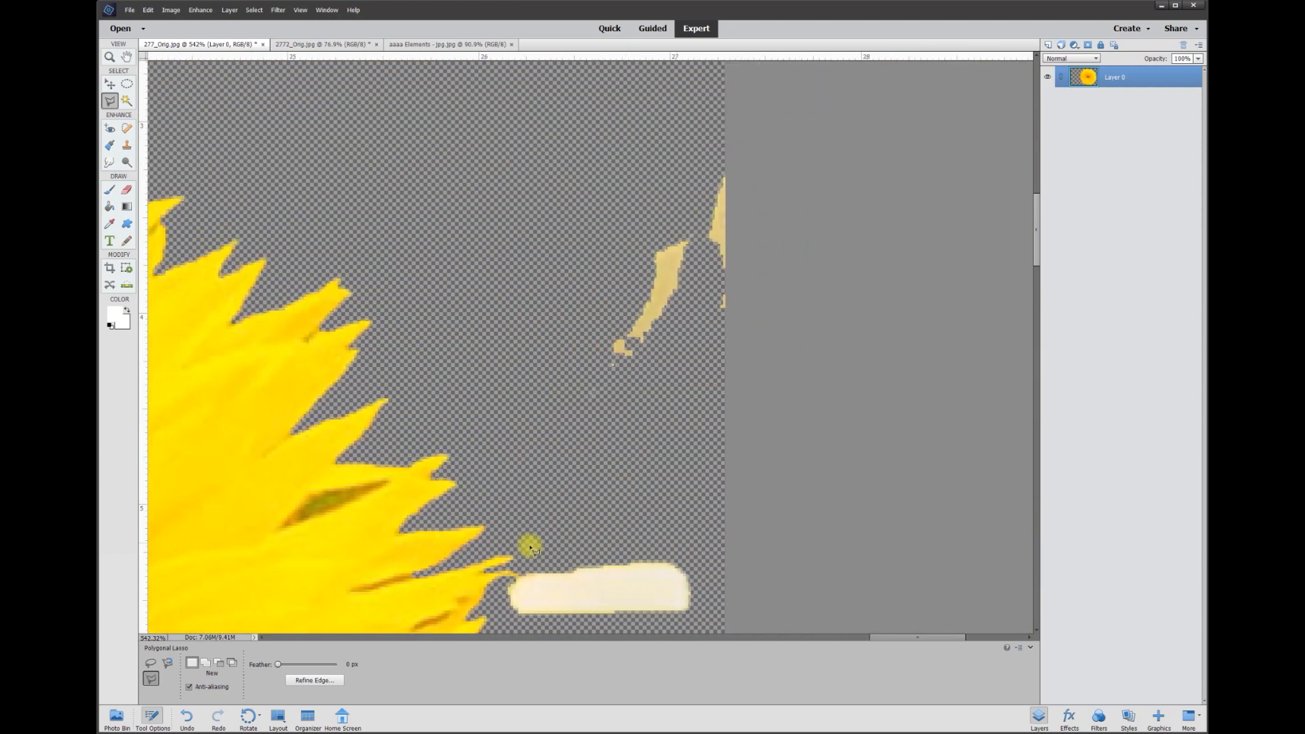
pyautogui.click(540, 520)
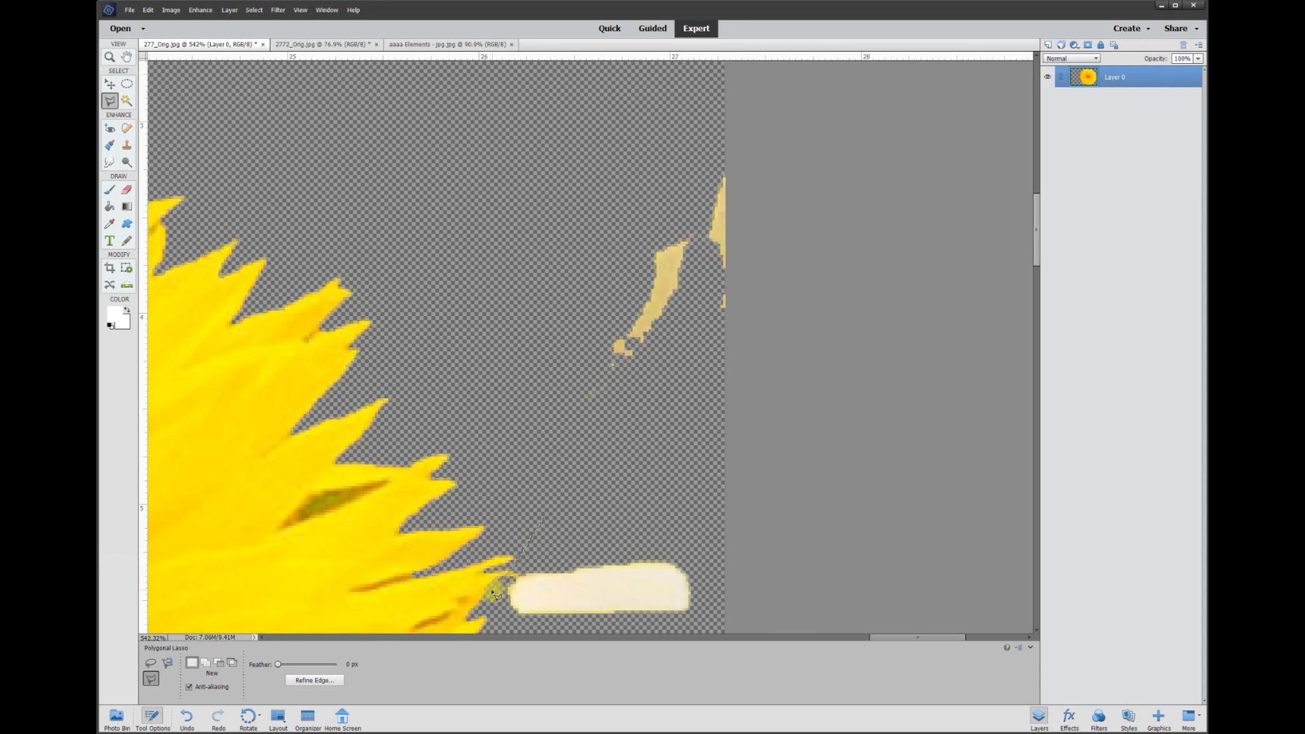
pyautogui.click(496, 595)
pyautogui.click(517, 615)
pyautogui.click(747, 616)
pyautogui.click(770, 120)
pyautogui.click(560, 196)
pyautogui.doubleClick(541, 449)
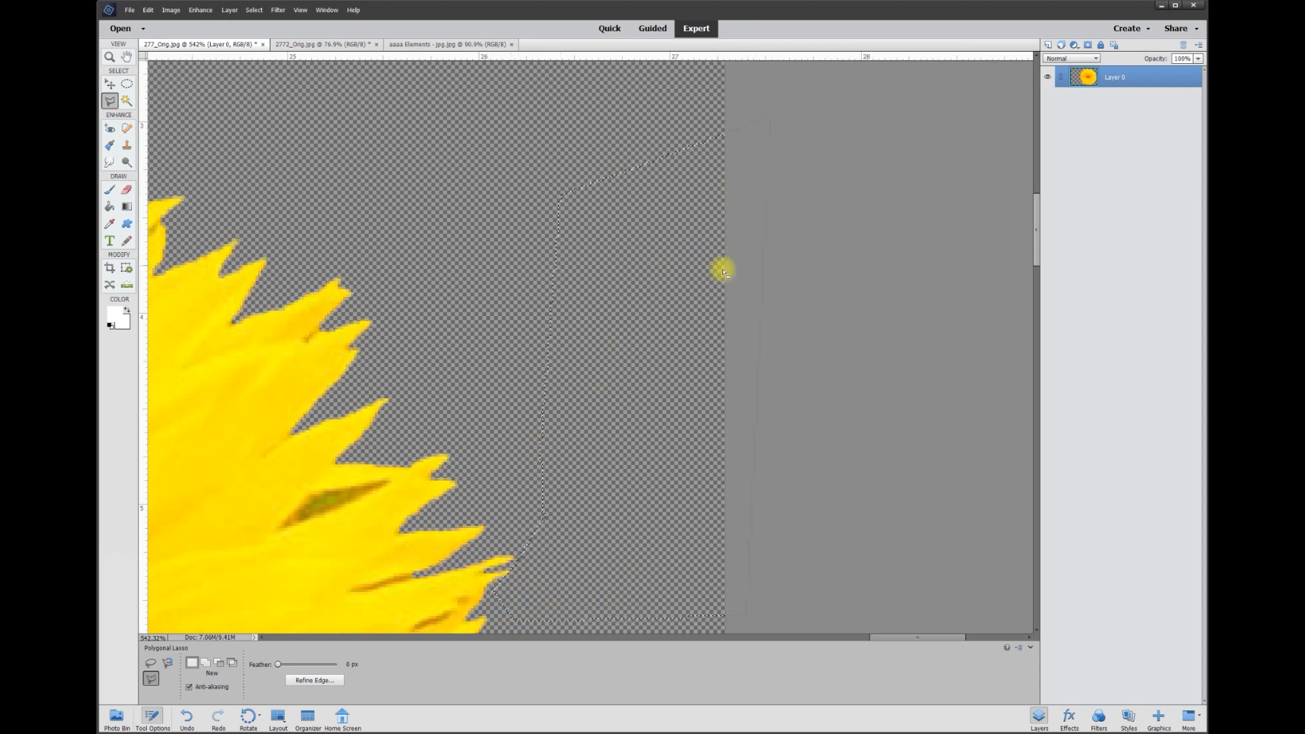
# - Outline the yellow, cream and orange scraps at the flower's lower right with the Polygonal Lasso and delete them
pyautogui.moveTo(1037, 252); pyautogui.dragTo(1039, 175)
pyautogui.scroll(-4, 658, 385)
pyautogui.scroll(-6, 658, 385)
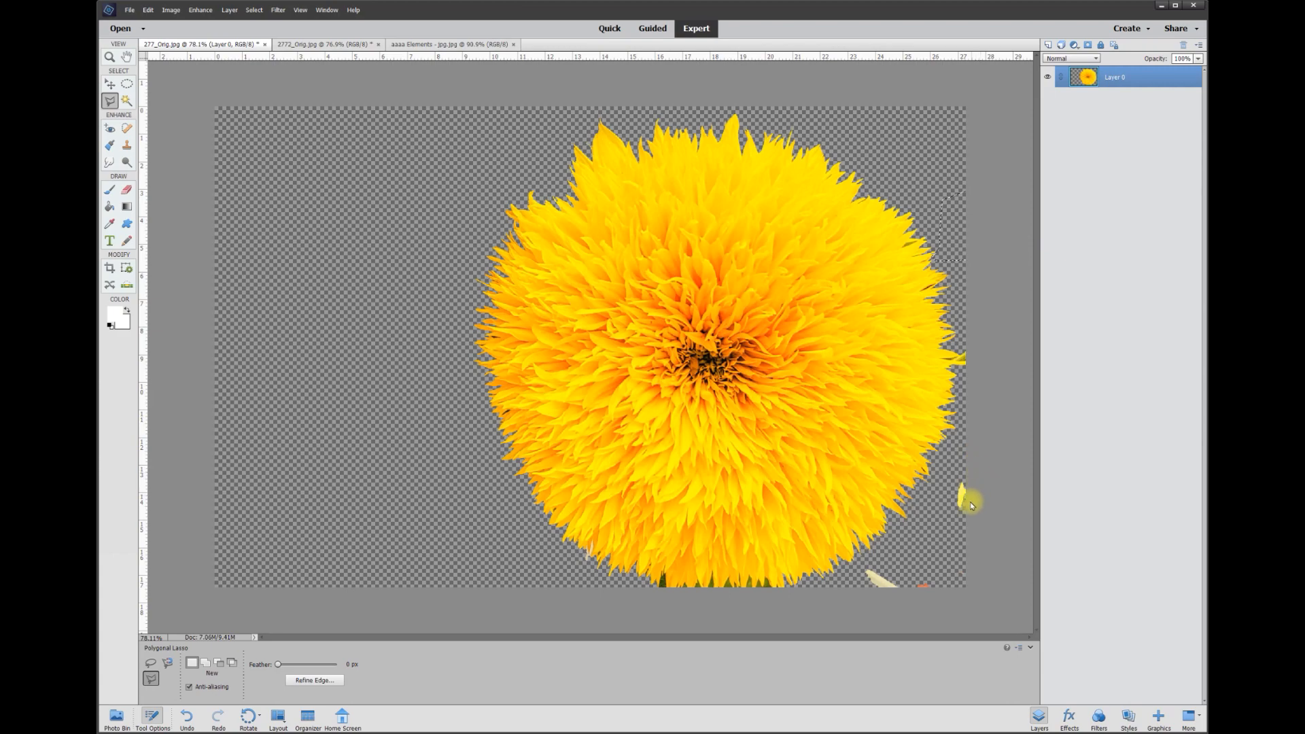
pyautogui.scroll(2, 944, 460)
pyautogui.scroll(5, 944, 461)
pyautogui.moveTo(1037, 423); pyautogui.dragTo(1049, 521)
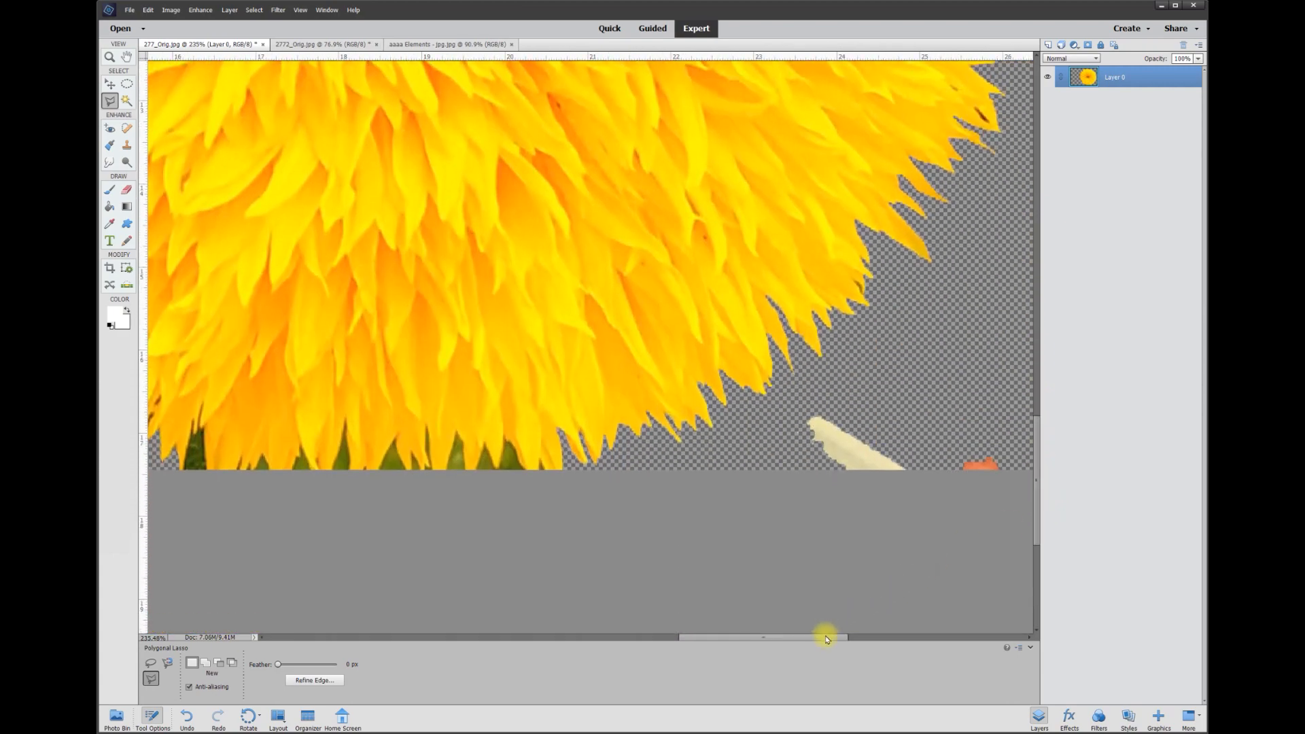
pyautogui.moveTo(827, 639); pyautogui.dragTo(873, 638)
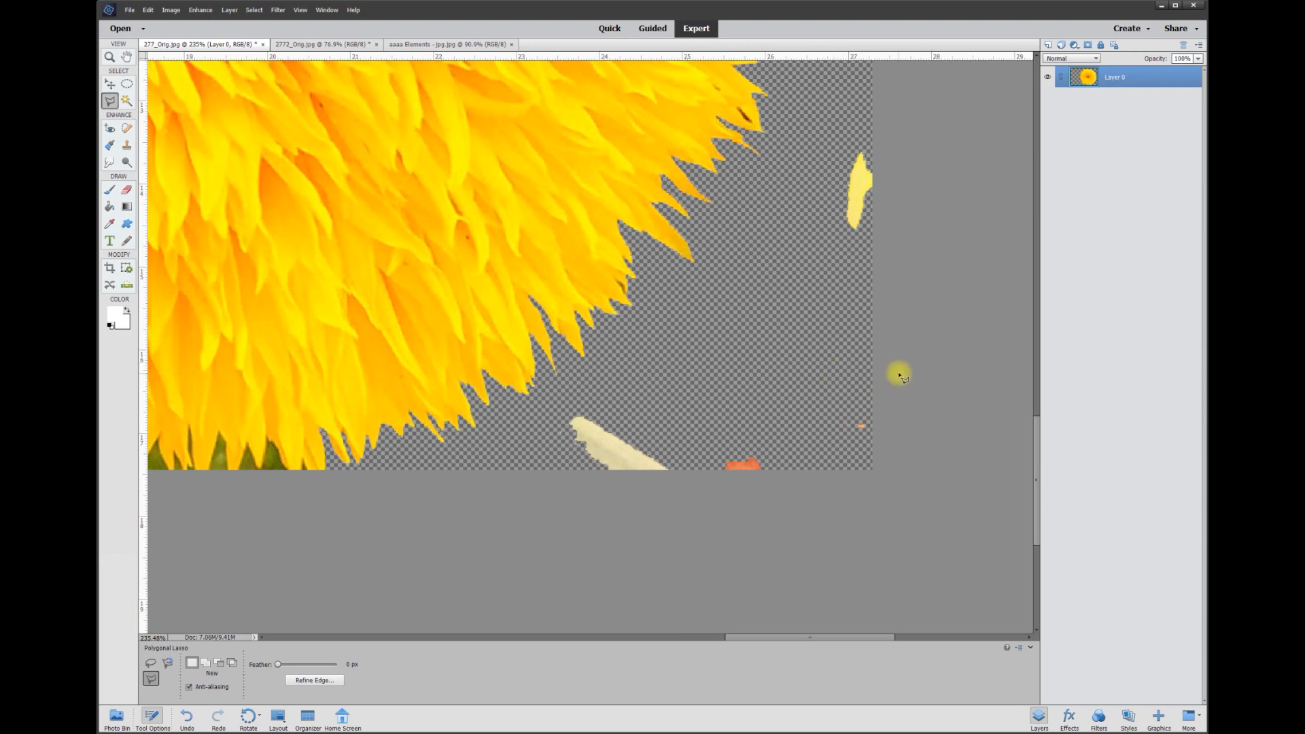
pyautogui.click(923, 362)
pyautogui.click(918, 125)
pyautogui.click(826, 136)
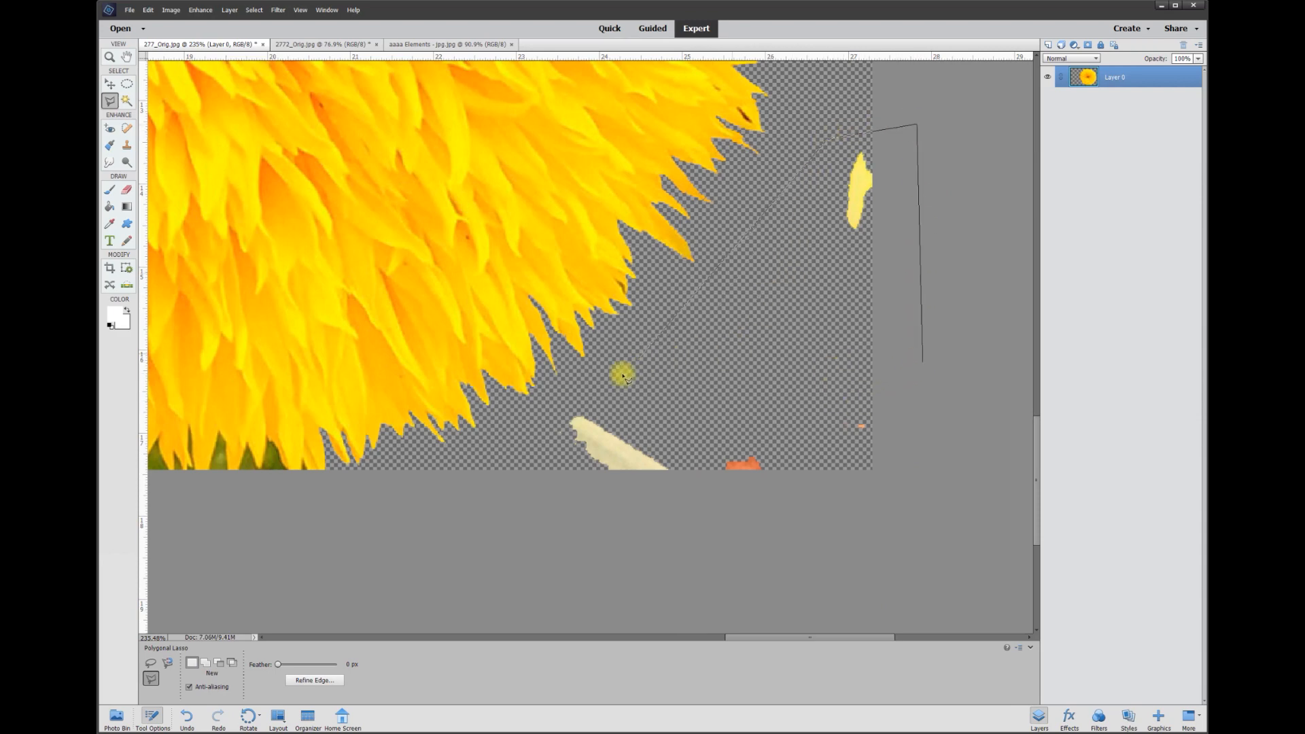
pyautogui.click(535, 422)
pyautogui.click(584, 515)
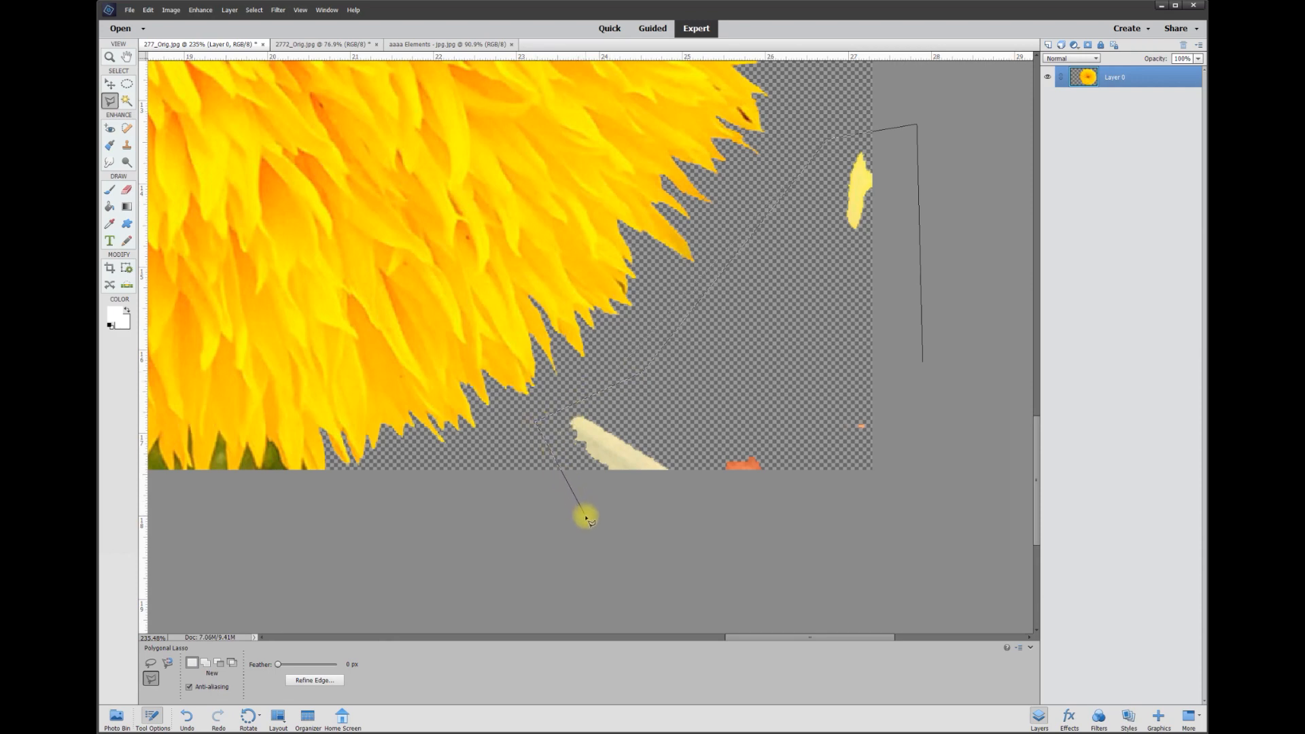
pyautogui.click(924, 495)
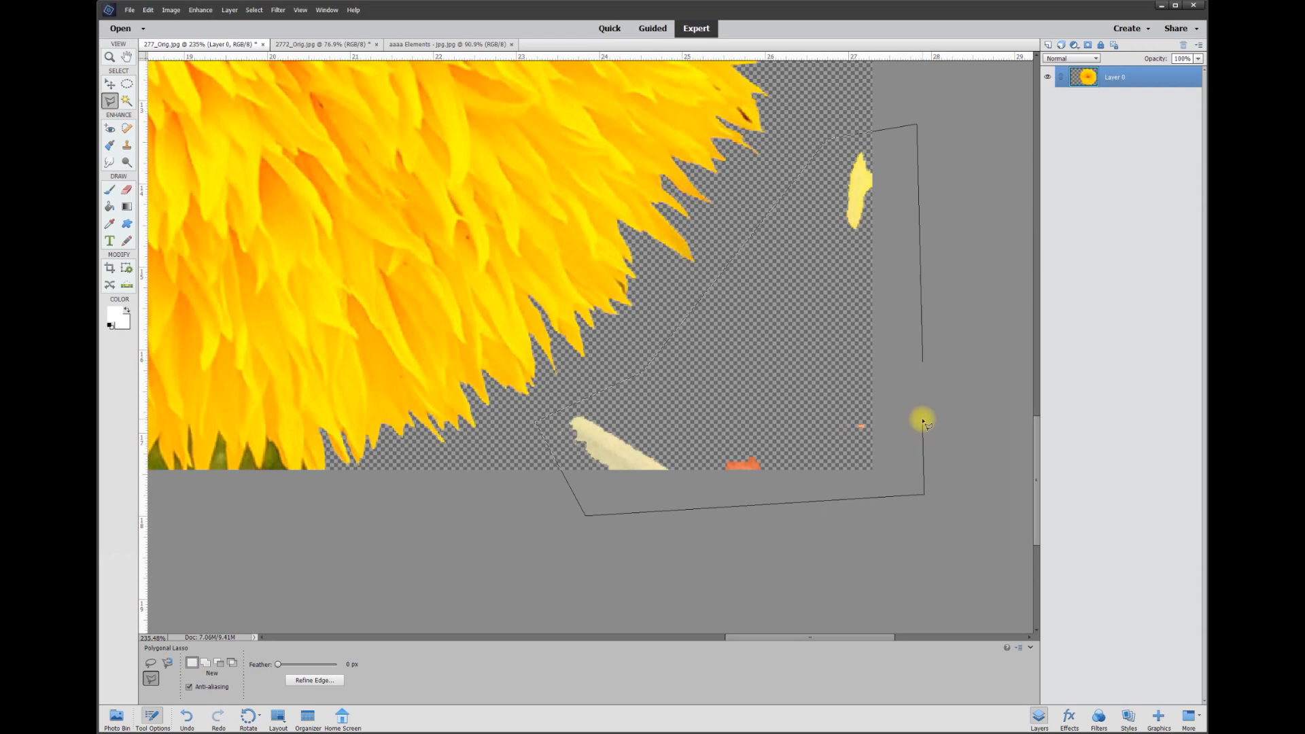
pyautogui.doubleClick(922, 422)
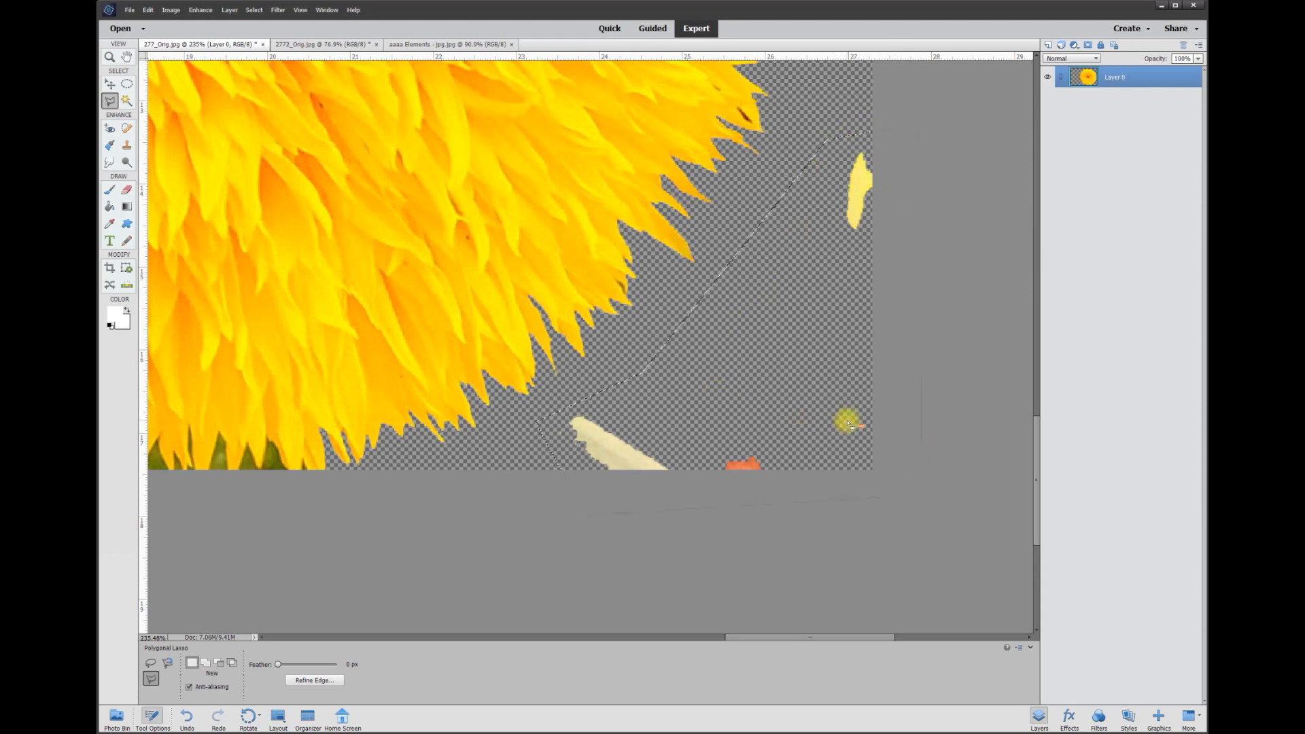
# - Set the Magic Wand tolerance to 100 and delete the first dark green gaps from the left along the bottom petals
pyautogui.moveTo(752, 637); pyautogui.dragTo(658, 645)
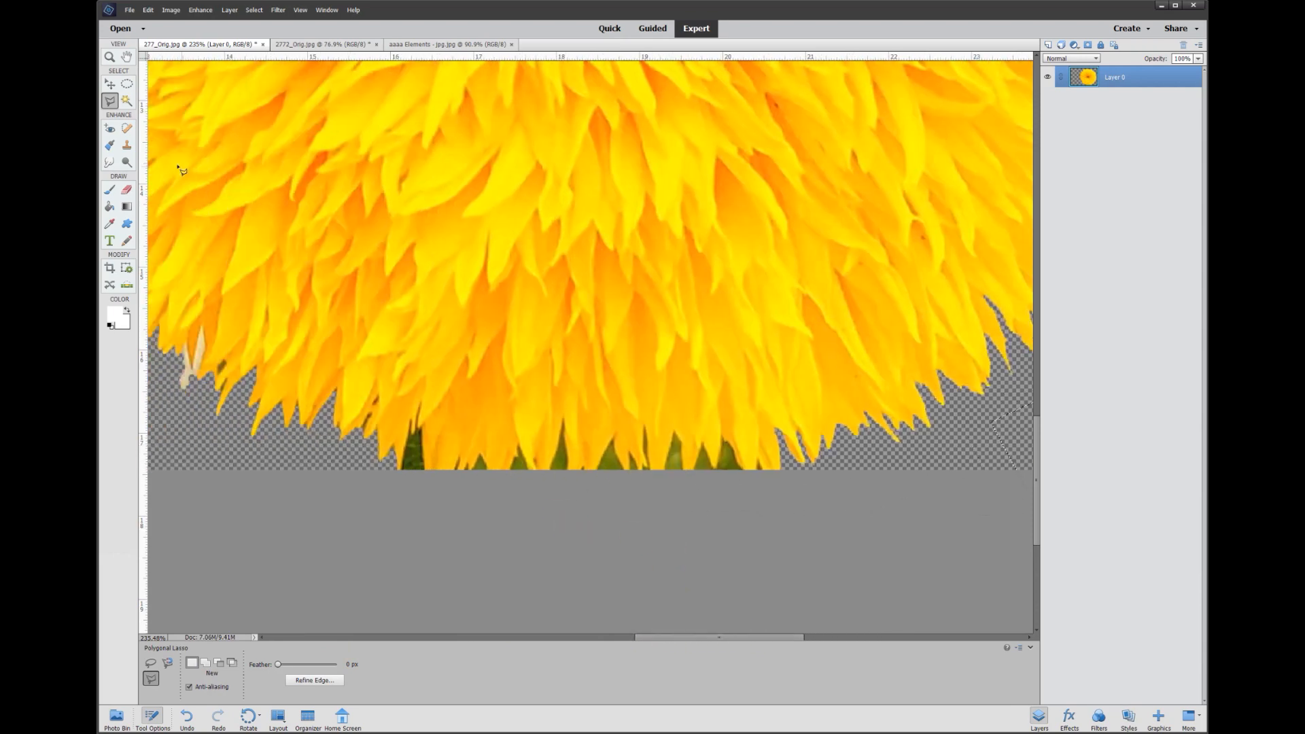
pyautogui.click(126, 102)
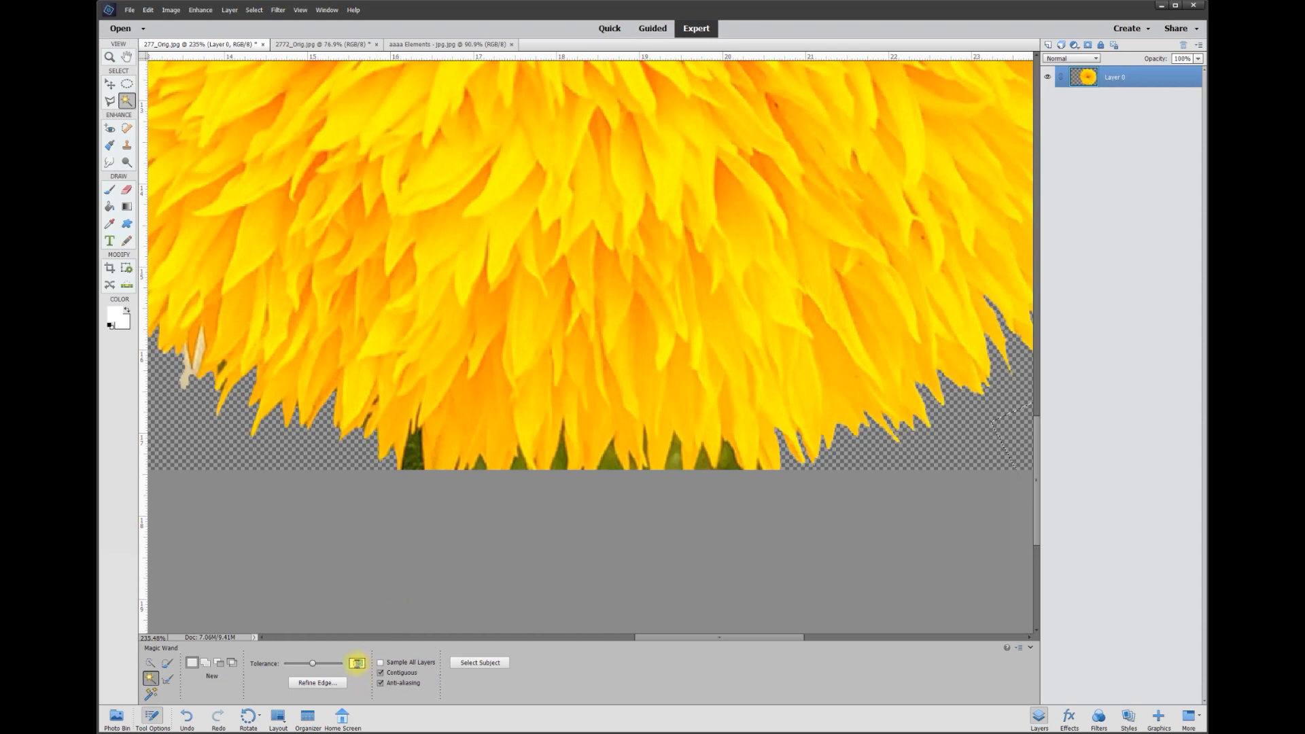
pyautogui.write('10')
pyautogui.click(414, 463)
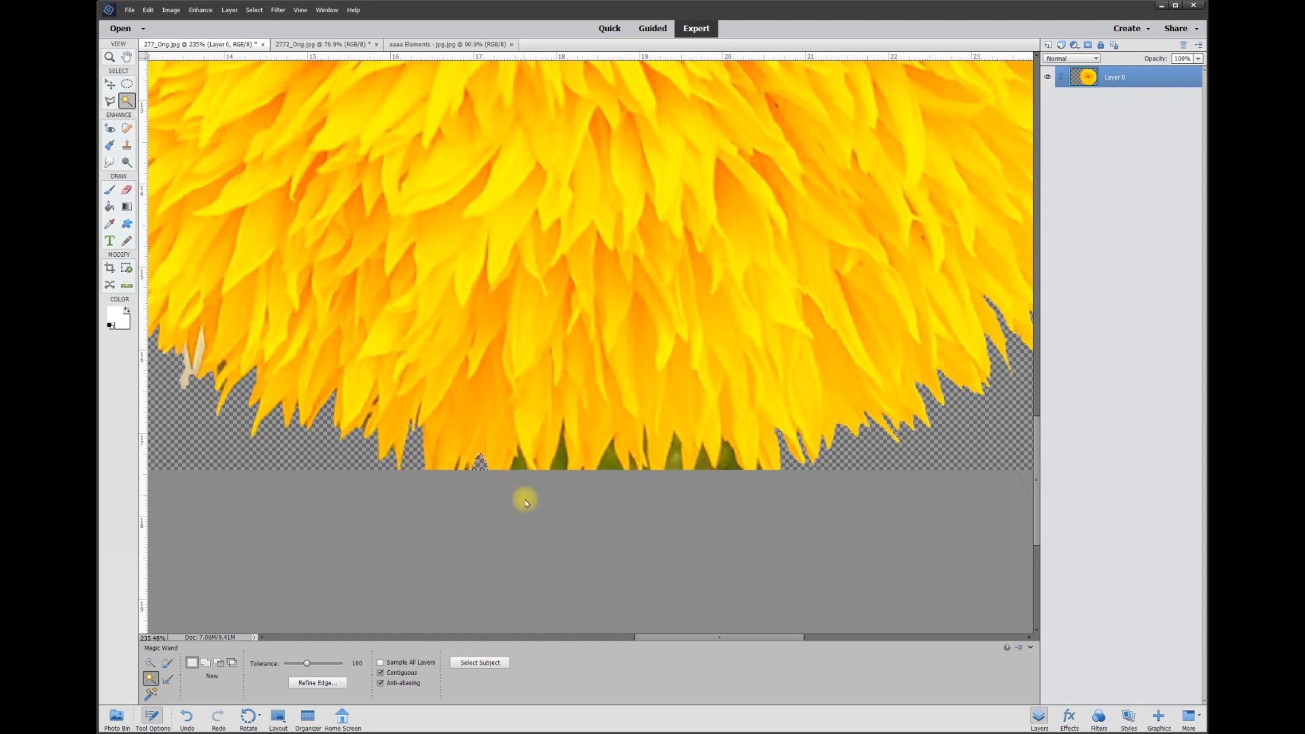
pyautogui.scroll(4, 524, 487)
pyautogui.click(514, 429)
pyautogui.press('Delete')
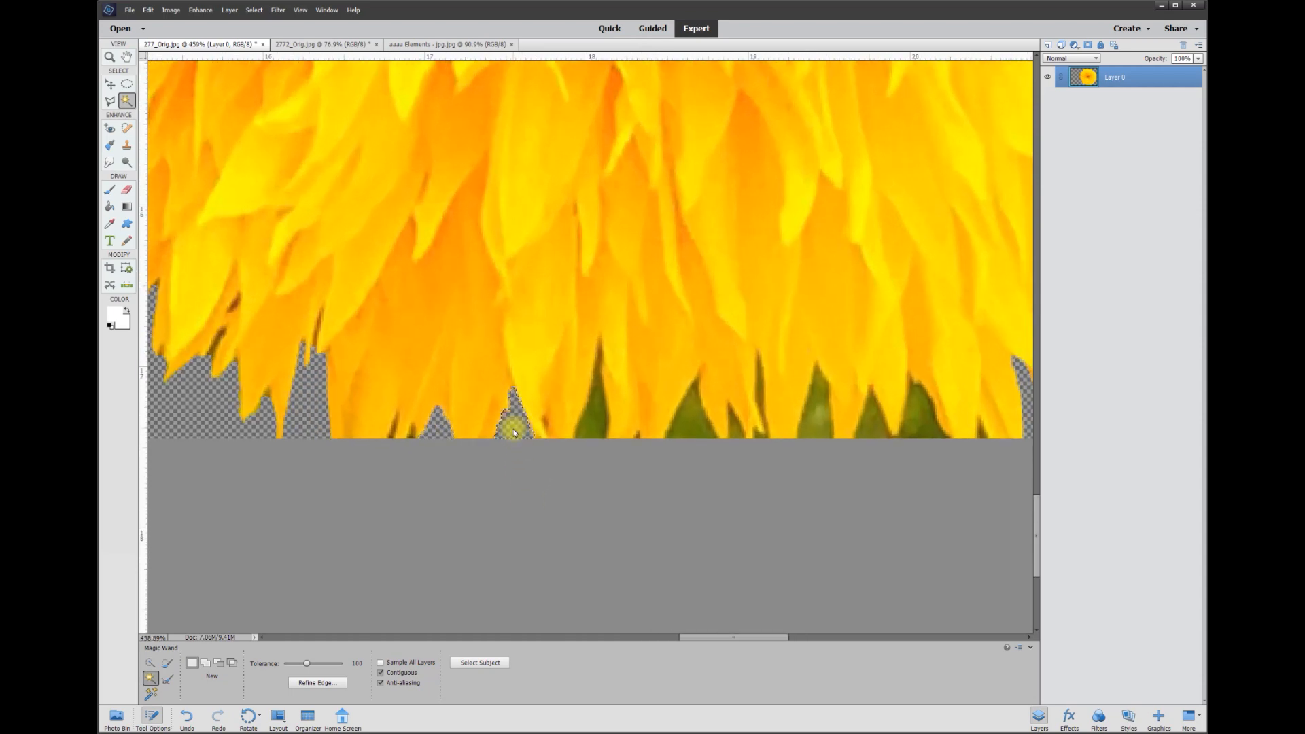
# - Delete the three green gaps between the middle bottom petals with the Magic Wand
pyautogui.click(599, 423)
pyautogui.press('Delete')
pyautogui.click(694, 427)
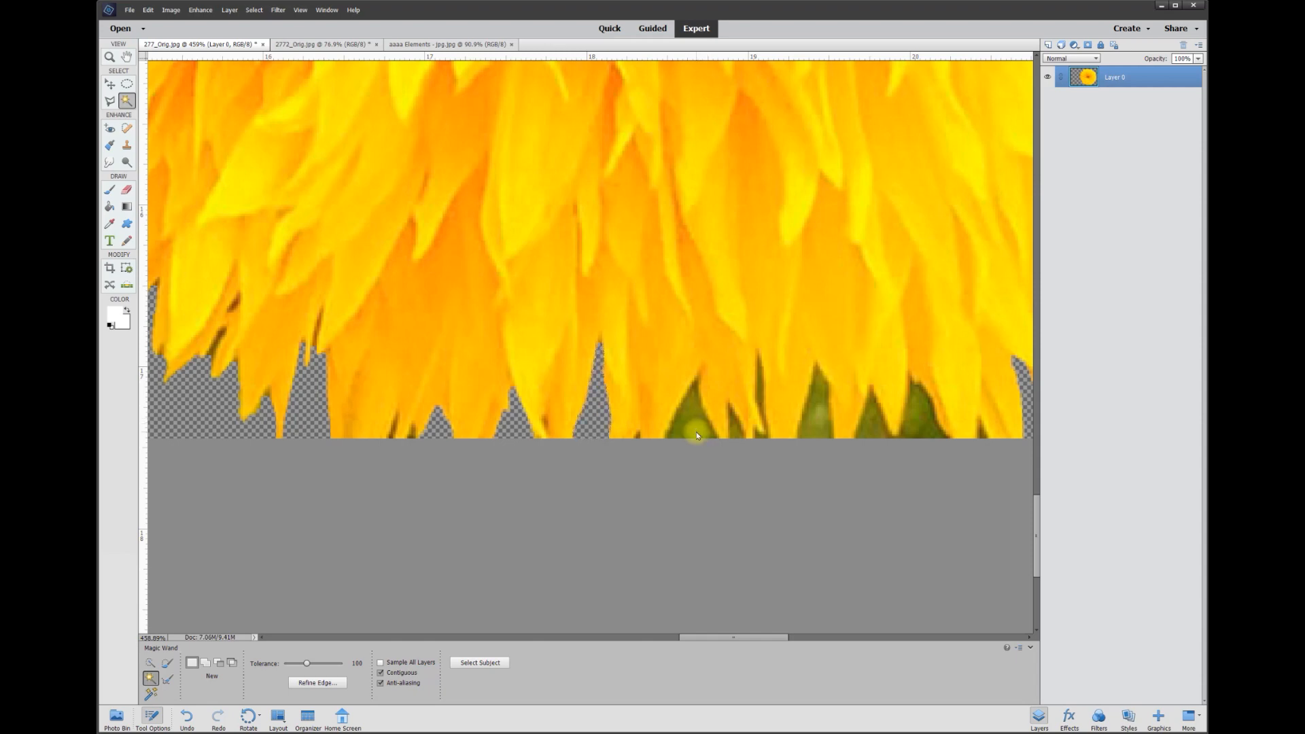
pyautogui.press('Delete')
pyautogui.click(736, 431)
pyautogui.press('Delete')
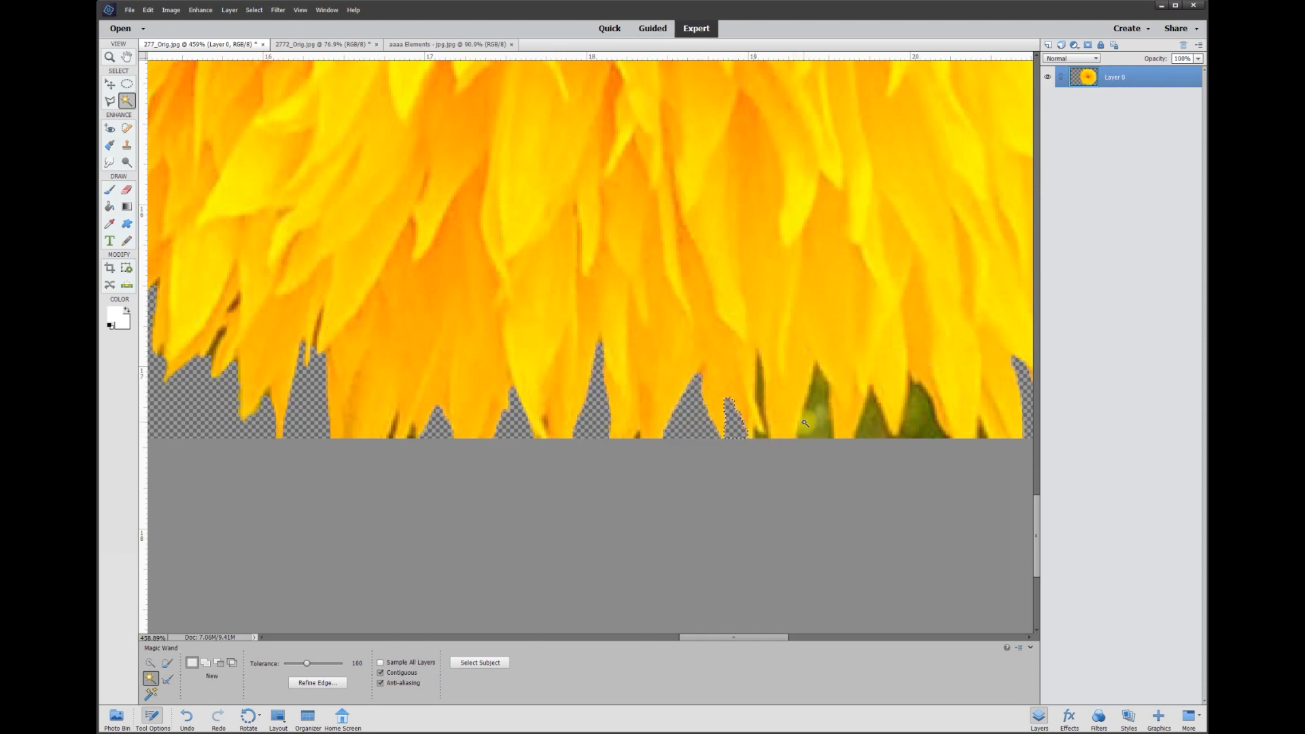
# - Delete the remaining large green areas and the narrow dark gap between the lower-right bottom petals with the Magic Wand
pyautogui.click(820, 426)
pyautogui.press('Delete')
pyautogui.click(924, 418)
pyautogui.press('Delete')
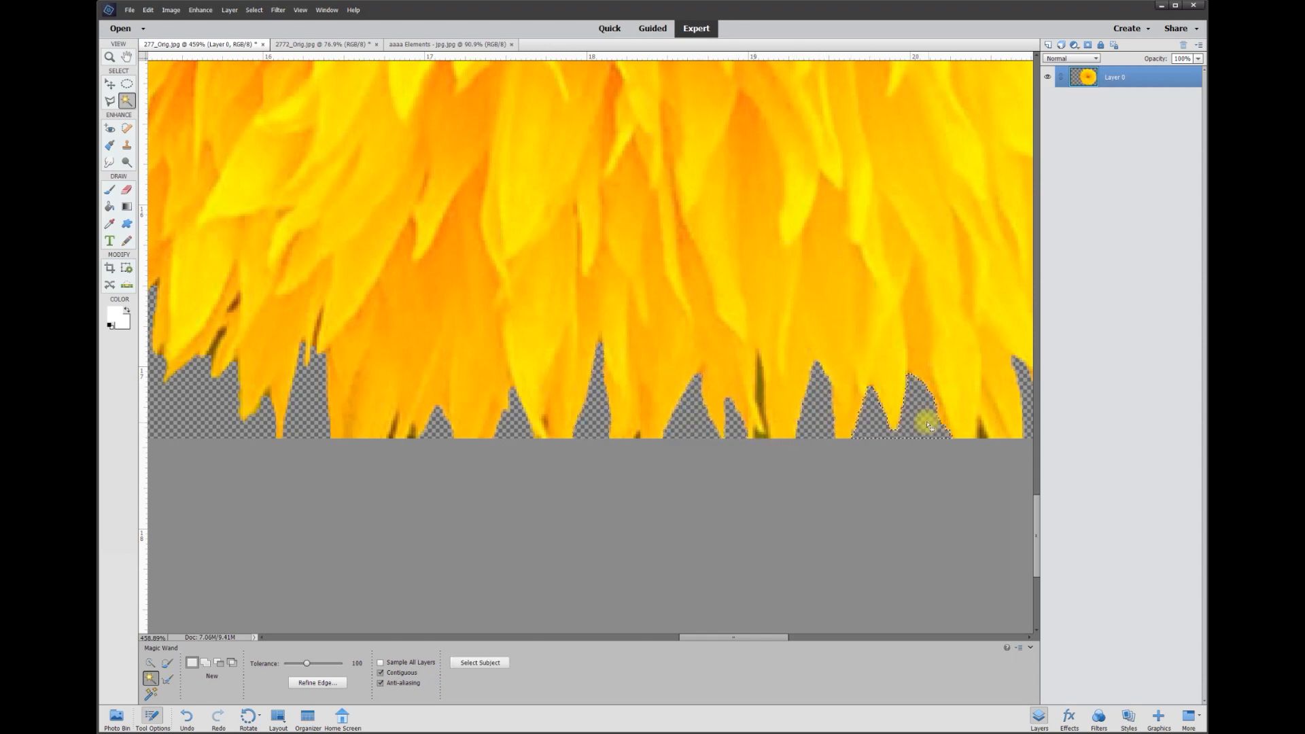
pyautogui.click(758, 430)
pyautogui.press('Delete')
# - Copy the cut-out flower into the 2772_Orig.jpg sky image with the Move tool and place it near the centre
pyautogui.scroll(-5, 743, 422)
pyautogui.scroll(-2, 731, 392)
pyautogui.click(132, 109)
pyautogui.click(109, 85)
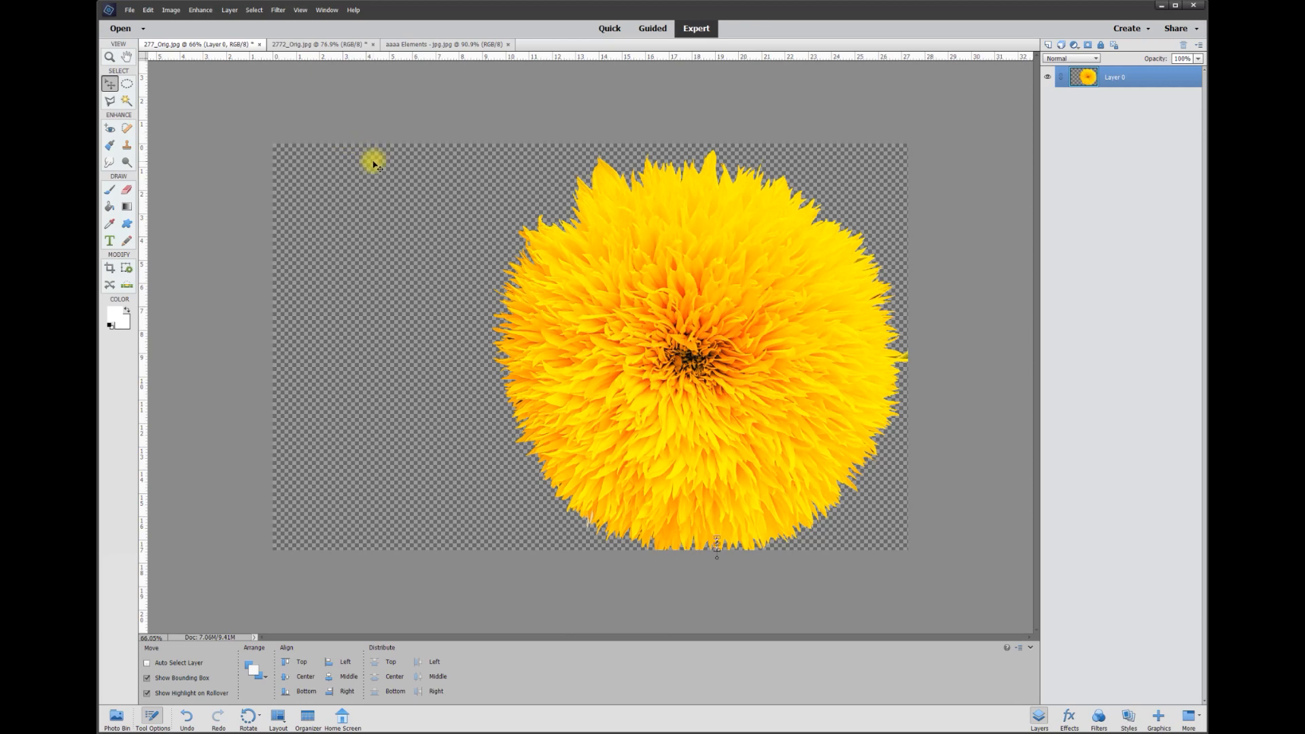
pyautogui.moveTo(714, 335); pyautogui.dragTo(616, 345)
pyautogui.moveTo(593, 299); pyautogui.dragTo(602, 314)
pyautogui.moveTo(599, 221); pyautogui.dragTo(331, 51)
pyautogui.click(329, 45)
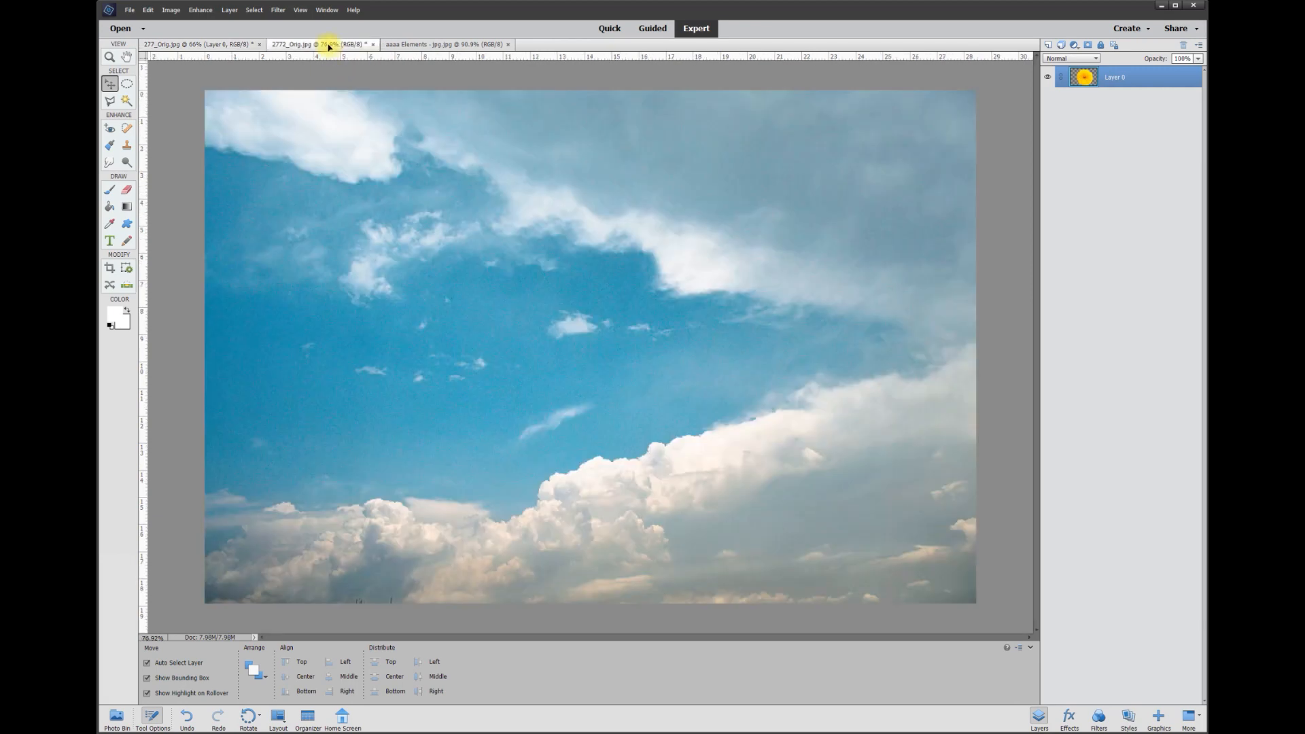
pyautogui.moveTo(329, 46); pyautogui.dragTo(327, 63)
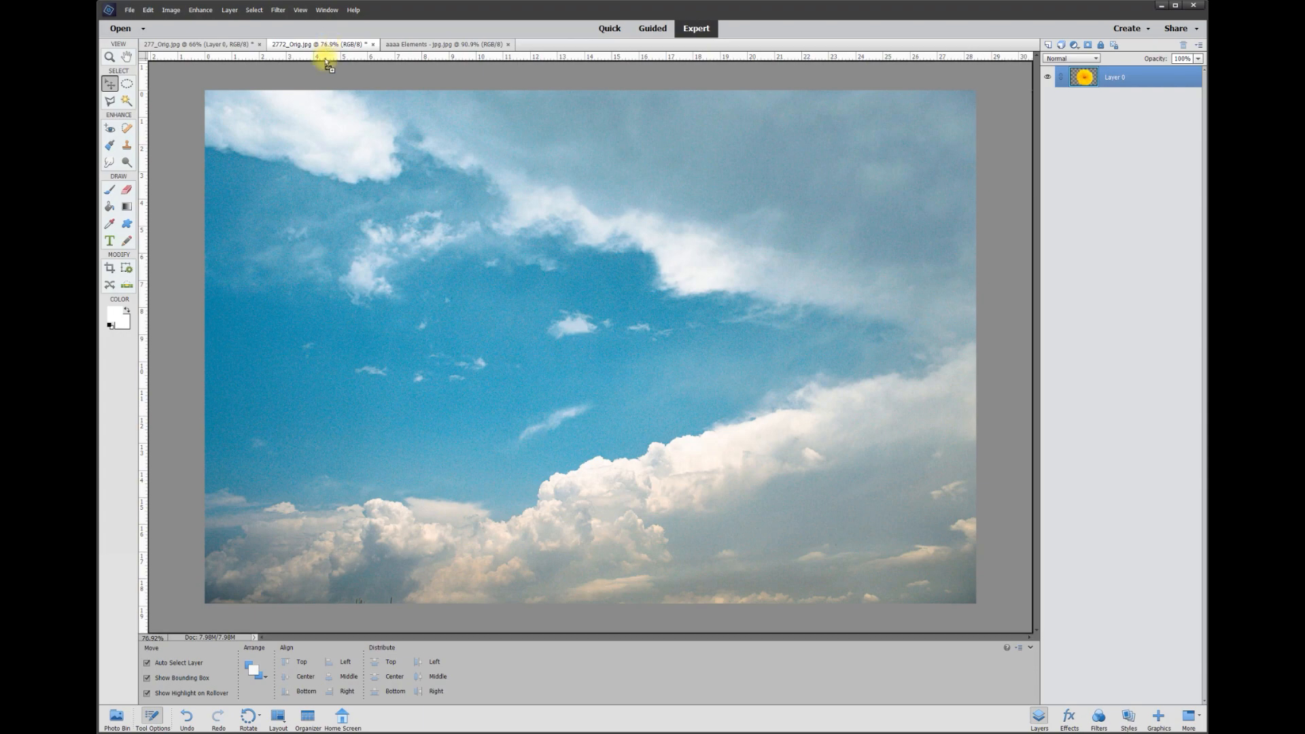
pyautogui.moveTo(343, 196); pyautogui.dragTo(359, 233)
pyautogui.moveTo(454, 258); pyautogui.dragTo(640, 259)
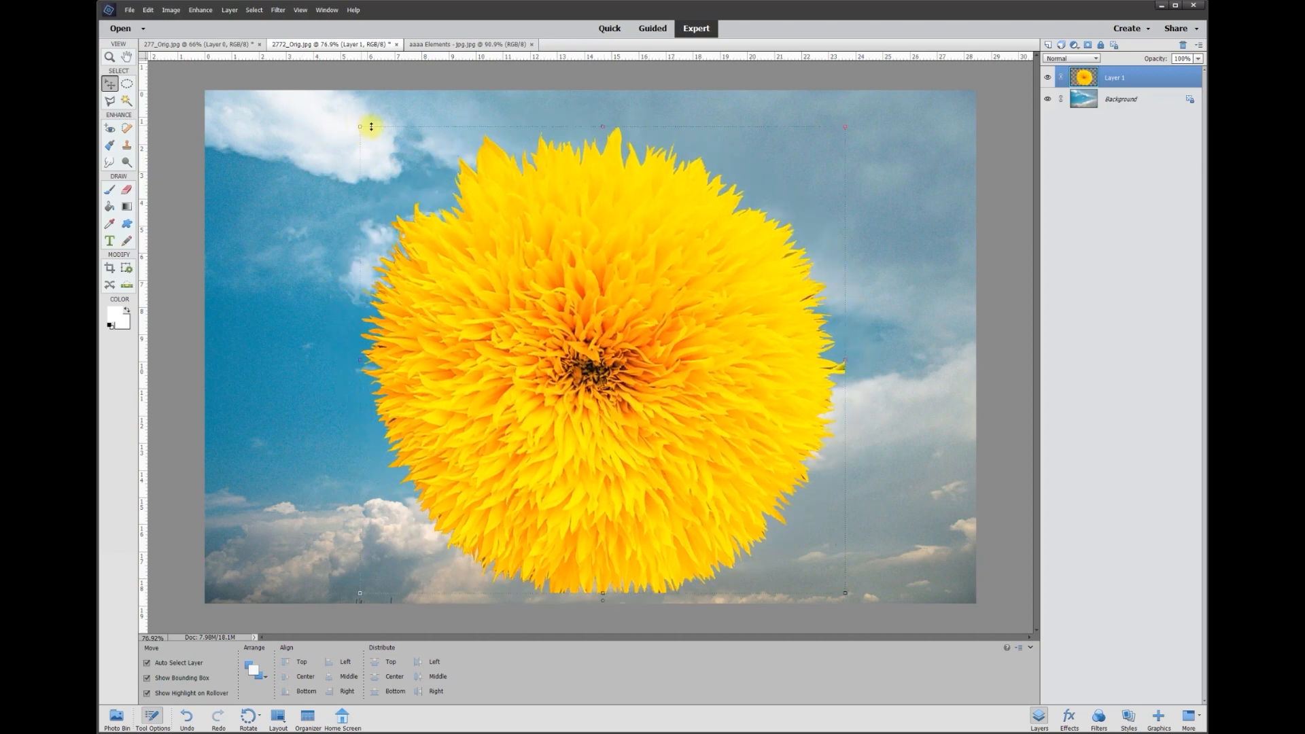
# - Scale the flower proportionally to about 96.49%, shift it slightly up and left, apply the transform, and deselect the flower layer
pyautogui.moveTo(846, 596); pyautogui.dragTo(839, 565)
pyautogui.moveTo(682, 451); pyautogui.dragTo(678, 441)
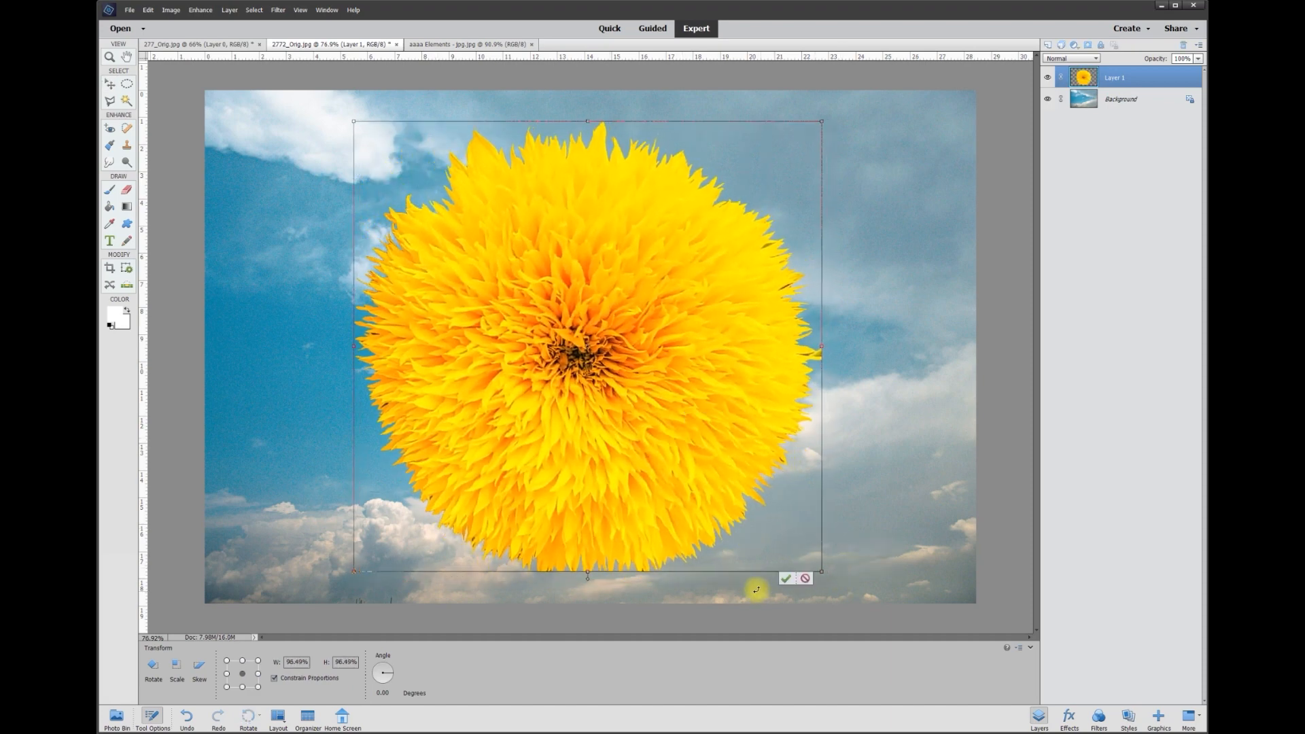
pyautogui.click(786, 578)
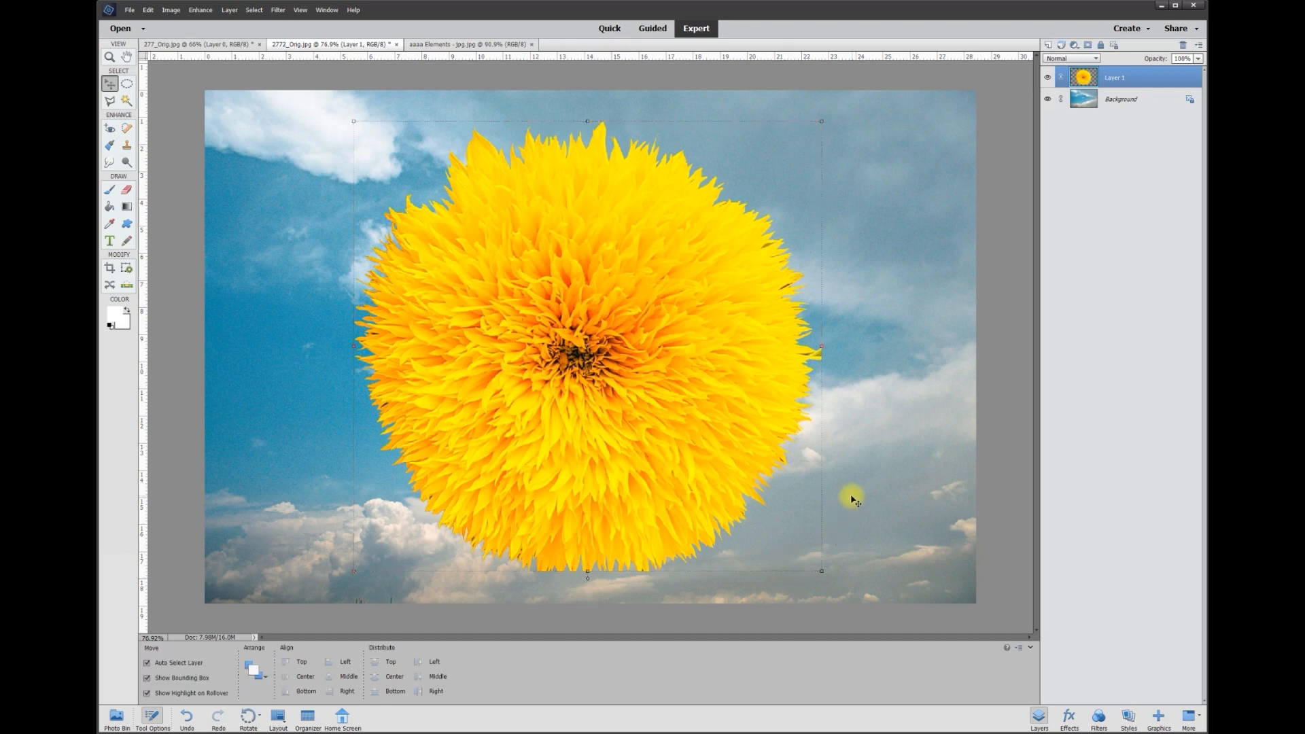
pyautogui.scroll(-1, 851, 496)
pyautogui.click(965, 442)
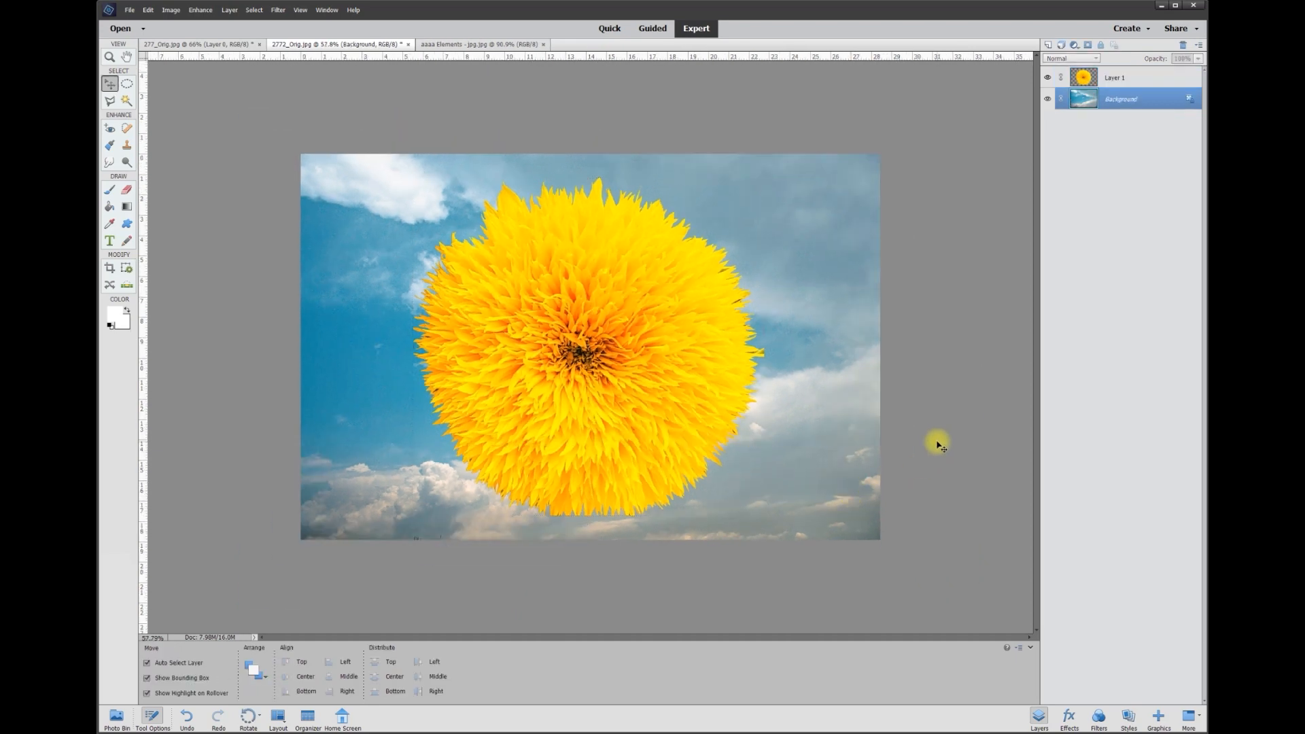
pyautogui.scroll(1, 939, 443)
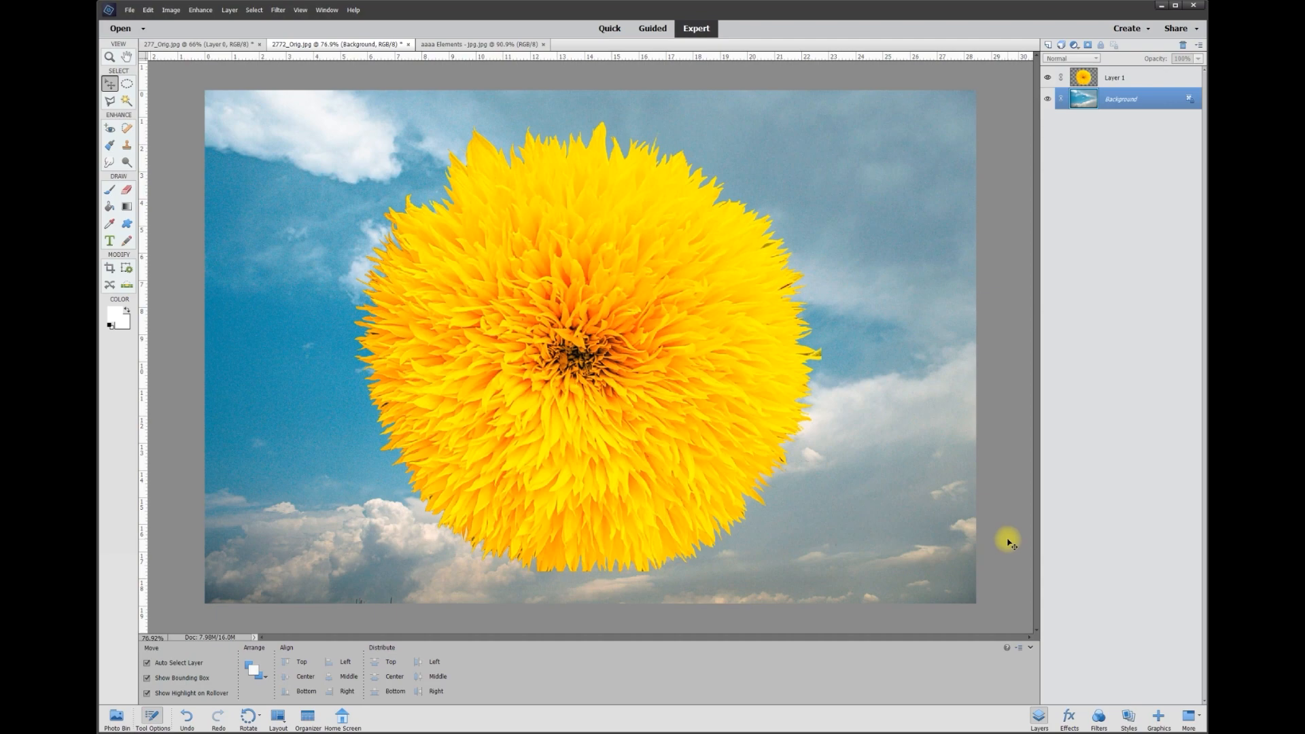